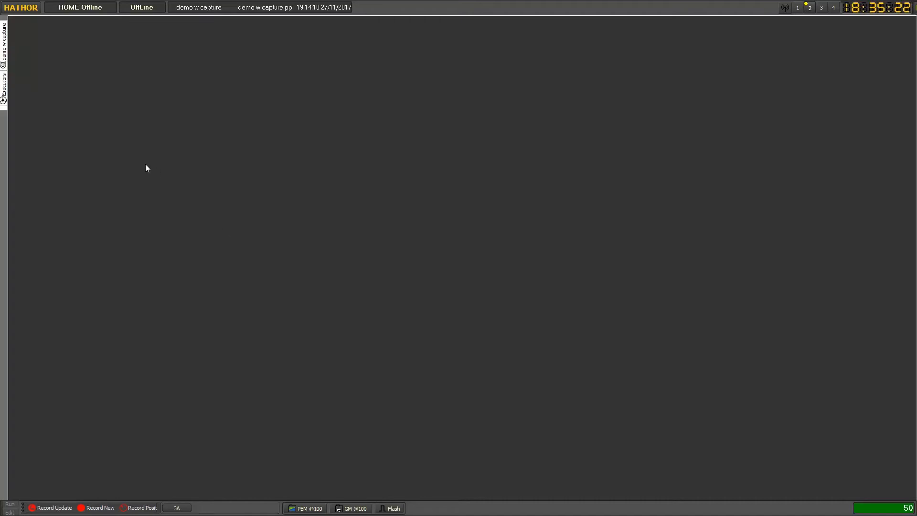
# Open a Field Editor window and move it away from the workspace's upper-left corner
pyautogui.click(21, 8)
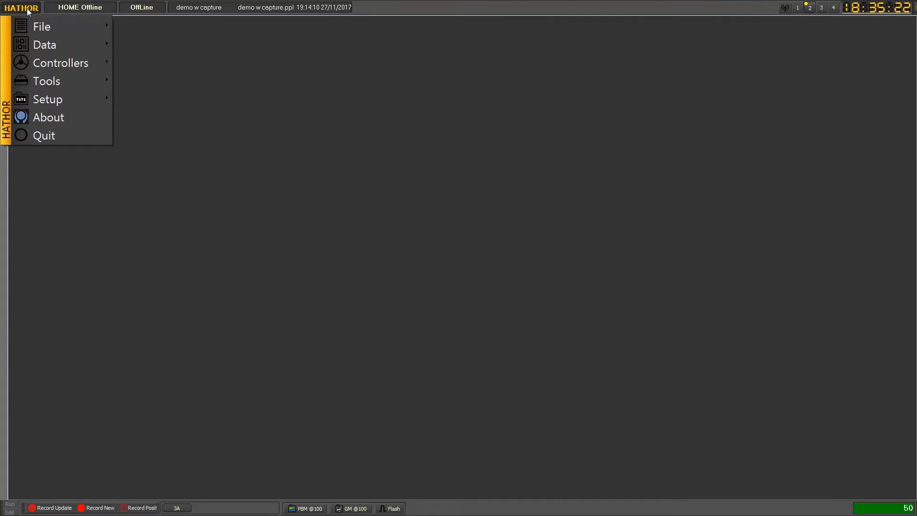
pyautogui.moveTo(68, 63)
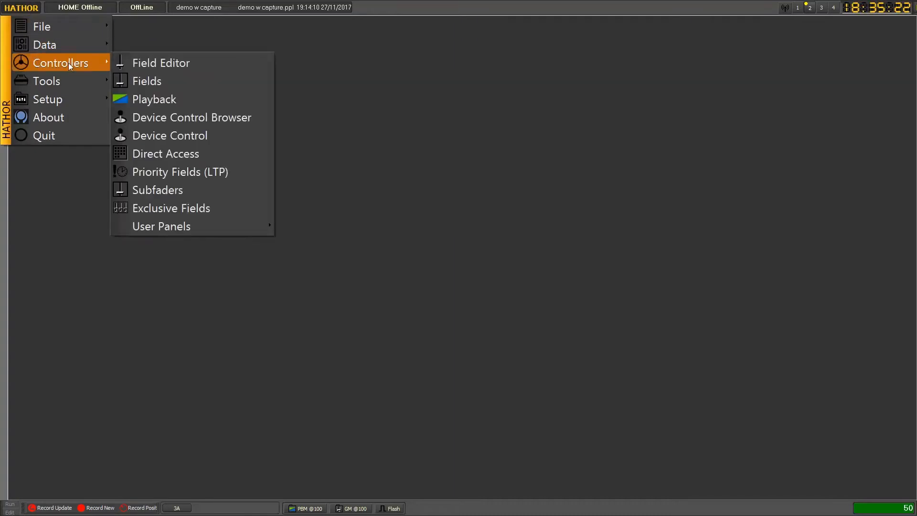
pyautogui.click(173, 64)
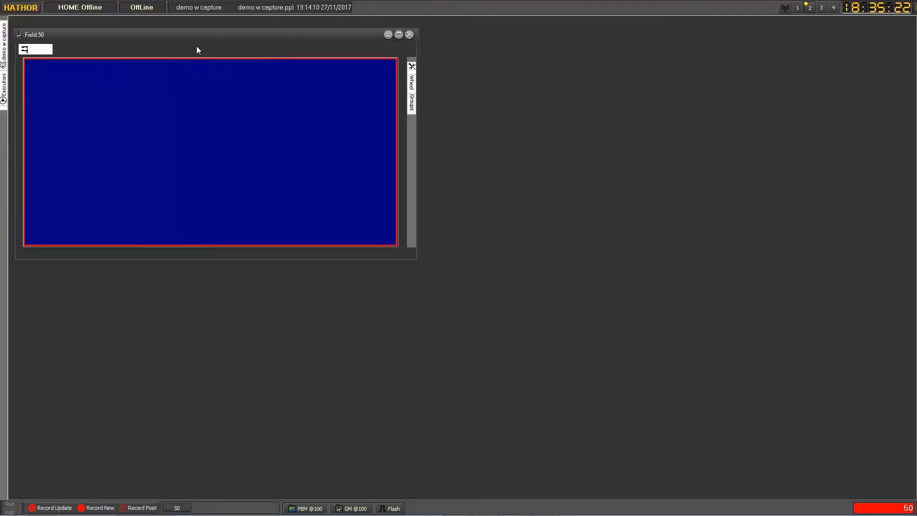
pyautogui.moveTo(173, 36); pyautogui.dragTo(258, 70)
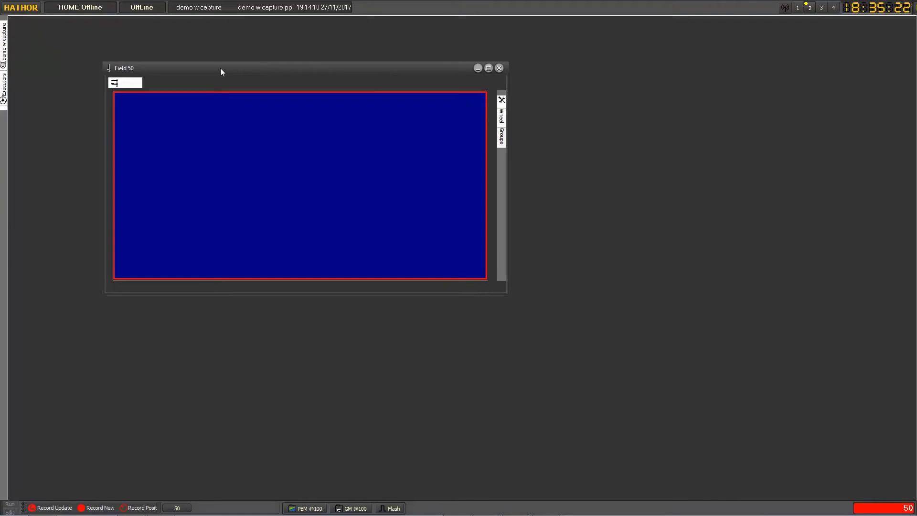
pyautogui.moveTo(220, 68); pyautogui.dragTo(247, 62)
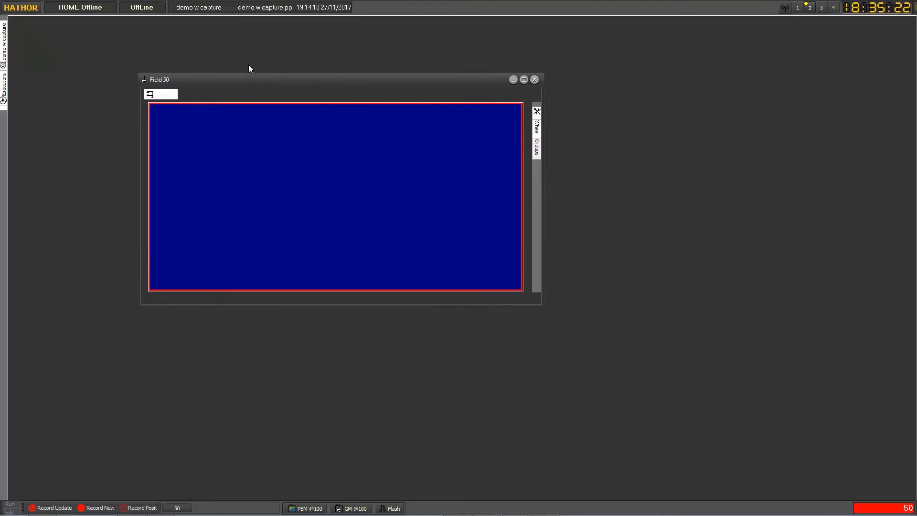
pyautogui.moveTo(261, 82)
pyautogui.mouseDown()
pyautogui.moveTo(368, 90)
pyautogui.moveTo(241, 108)
pyautogui.moveTo(251, 73)
pyautogui.mouseUp()
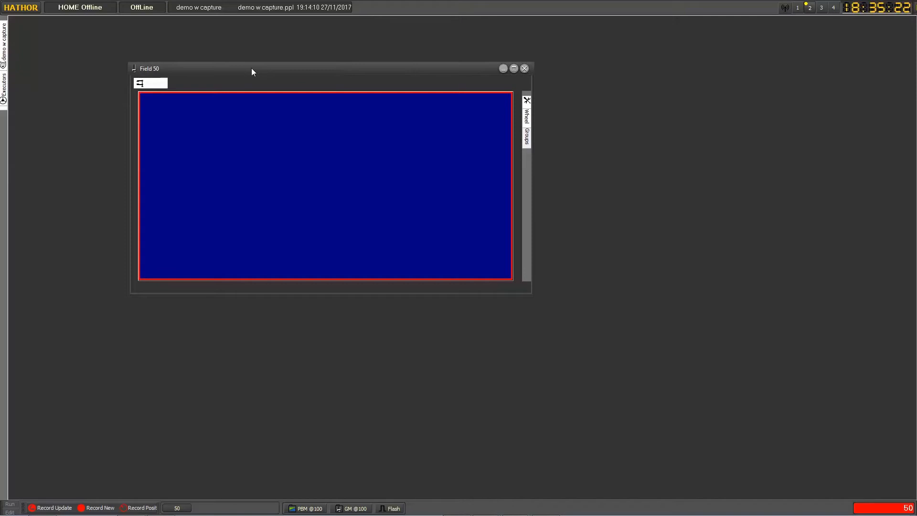
# Open a second Field Editor window and offset the two Field 50 windows so both title bars are reachable
pyautogui.click(21, 7)
pyautogui.moveTo(35, 64)
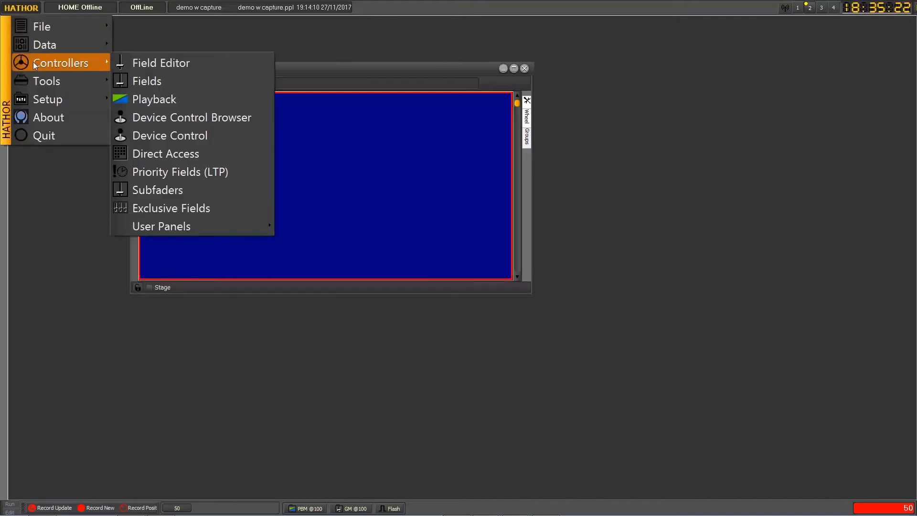
pyautogui.click(170, 64)
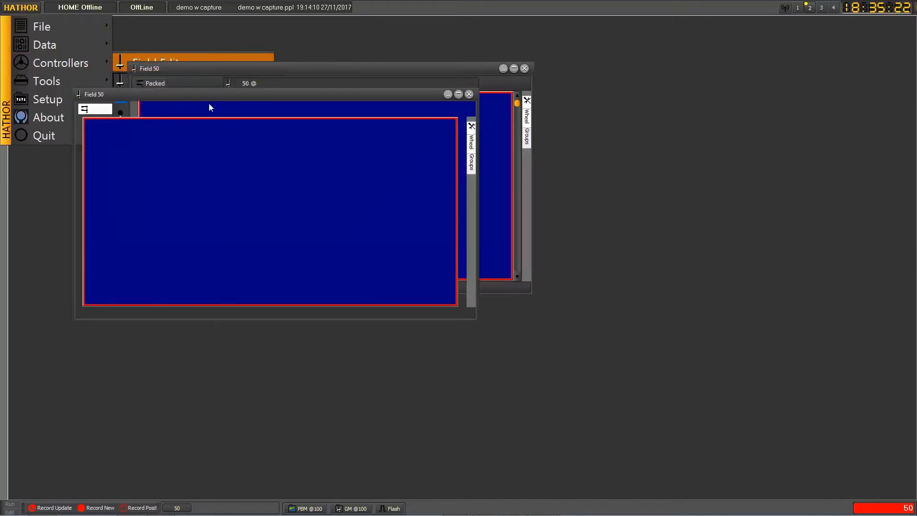
pyautogui.moveTo(245, 73); pyautogui.dragTo(303, 64)
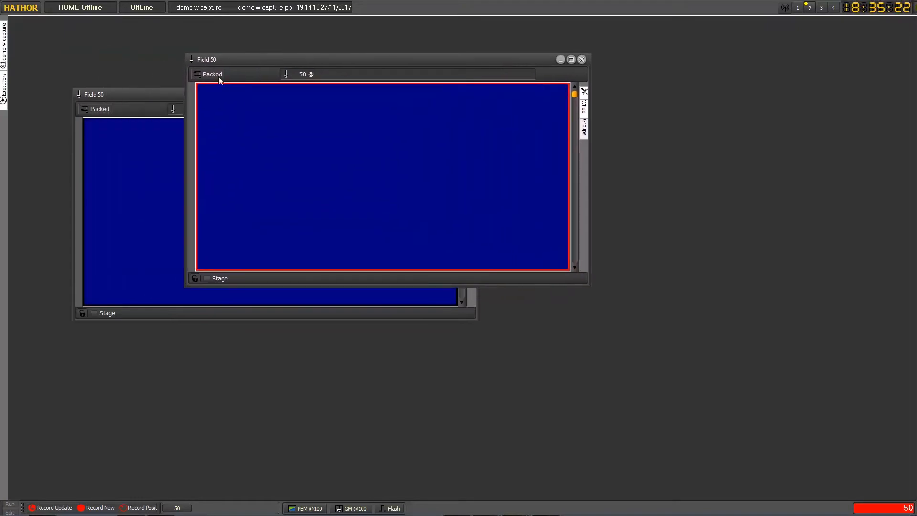
pyautogui.moveTo(143, 93); pyautogui.dragTo(159, 113)
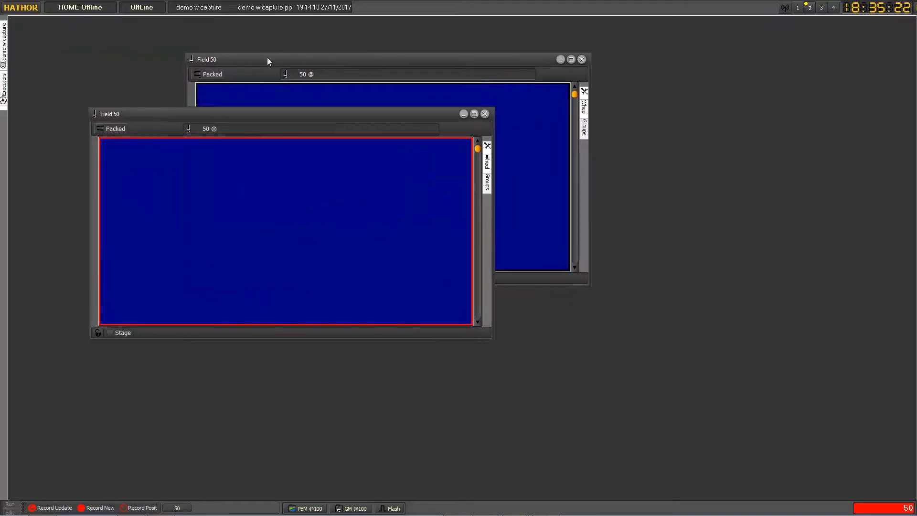
# Bring the two overlapping Field 50 windows to the front in turn and shift the nearer one slightly
pyautogui.click(256, 59)
pyautogui.click(161, 113)
pyautogui.click(237, 70)
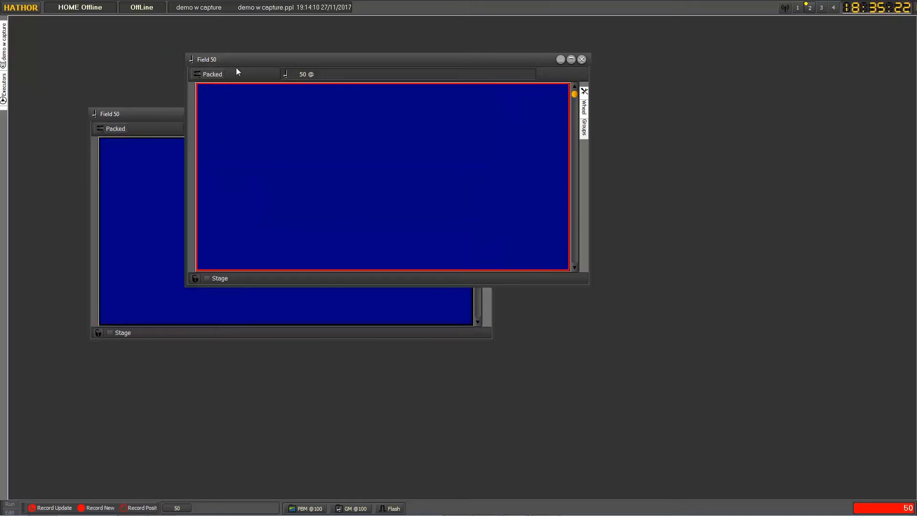
pyautogui.click(167, 117)
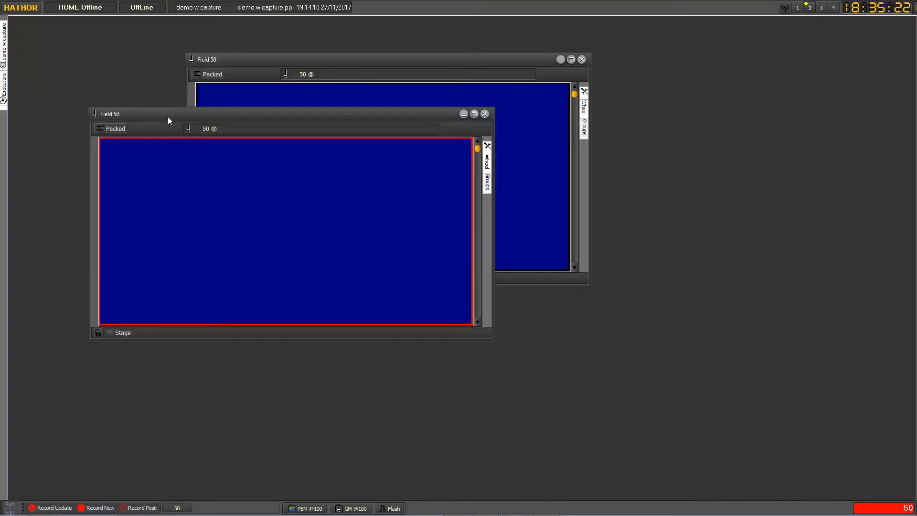
pyautogui.moveTo(168, 117); pyautogui.dragTo(189, 114)
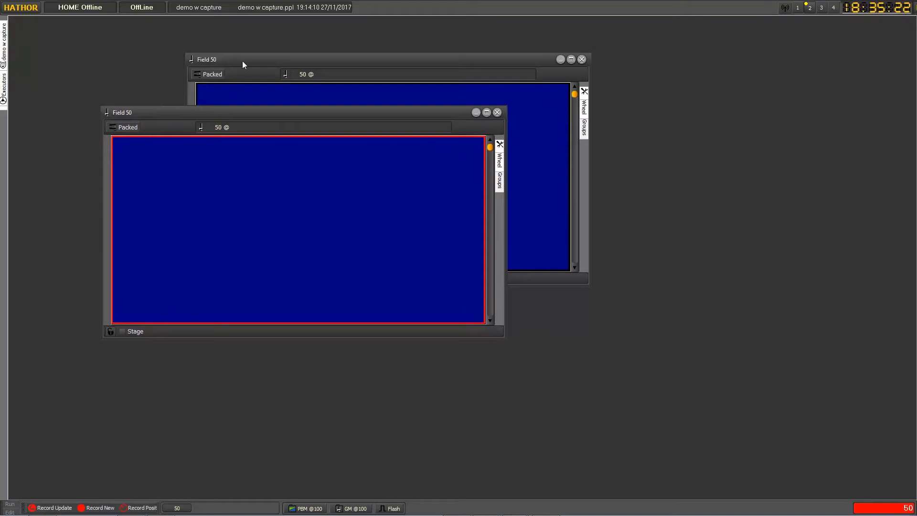
pyautogui.moveTo(170, 114); pyautogui.dragTo(166, 116)
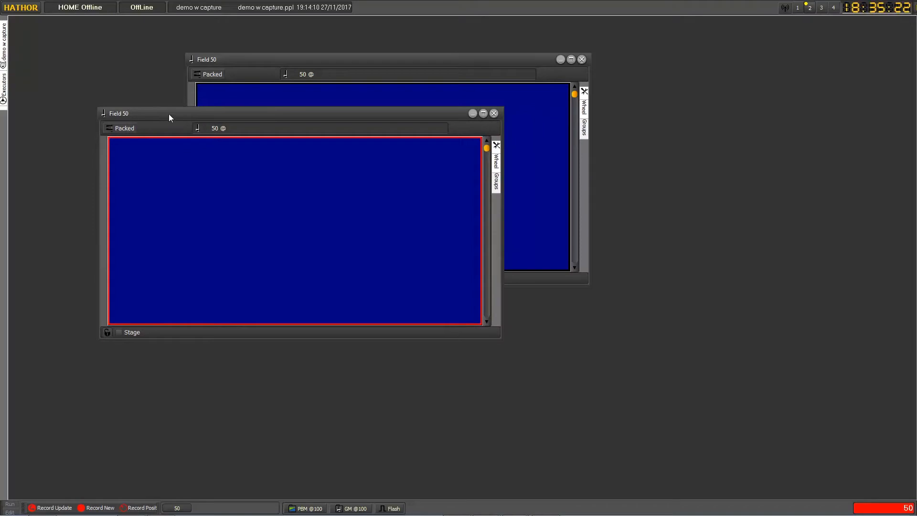
# Make the front Field 50 window dockable and dock it so it fills the workspace
pyautogui.rightClick(170, 117)
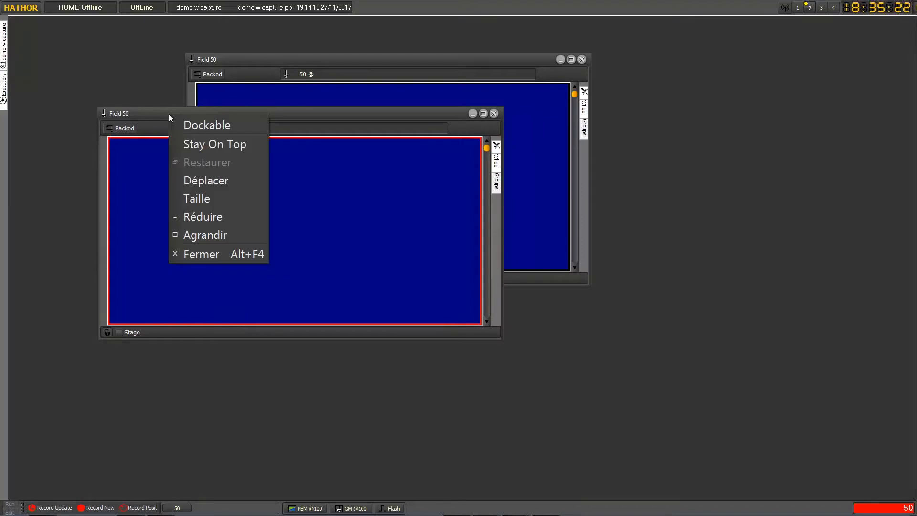
pyautogui.click(212, 124)
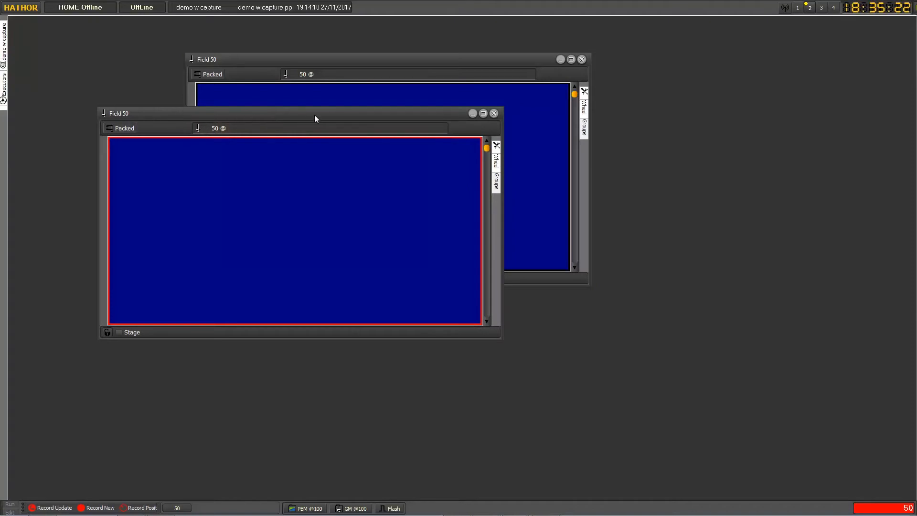
pyautogui.moveTo(196, 114); pyautogui.dragTo(178, 103)
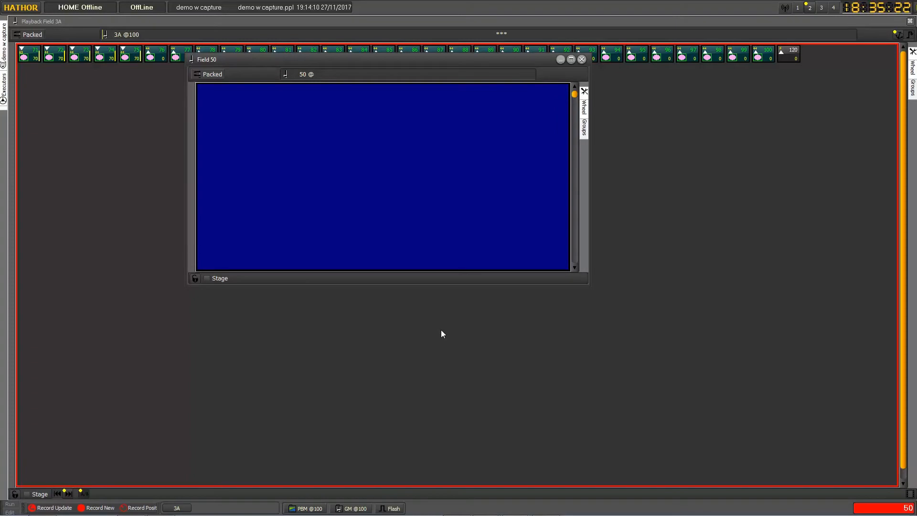
# Move the remaining floating Field 50 window clear of the docked channels and make it dockable
pyautogui.moveTo(323, 56); pyautogui.dragTo(335, 89)
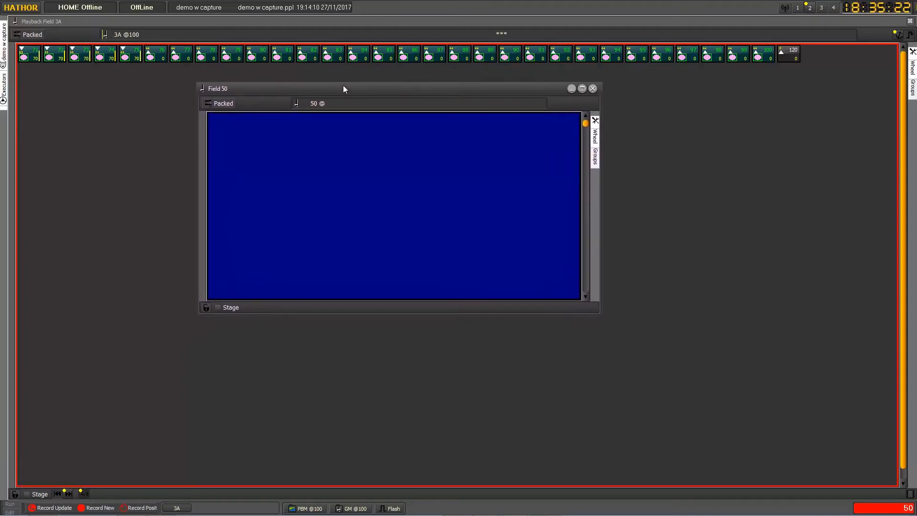
pyautogui.click(115, 137)
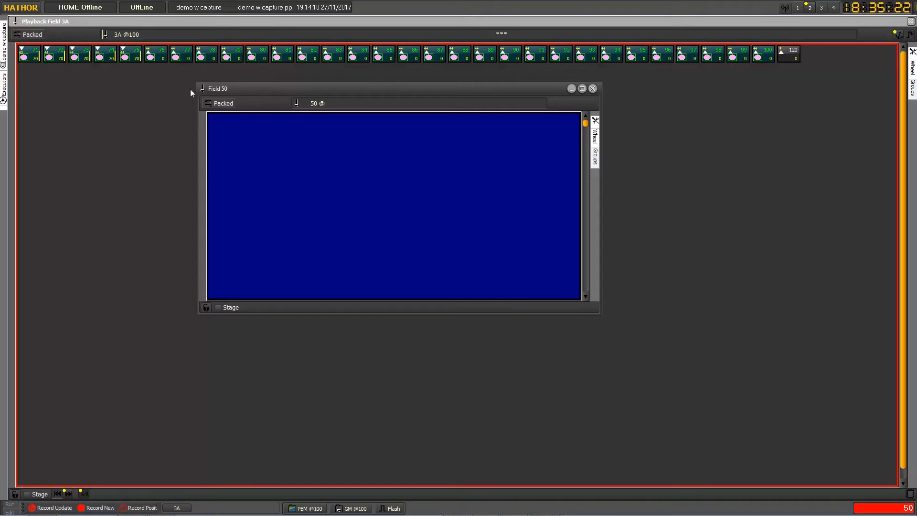
pyautogui.rightClick(273, 88)
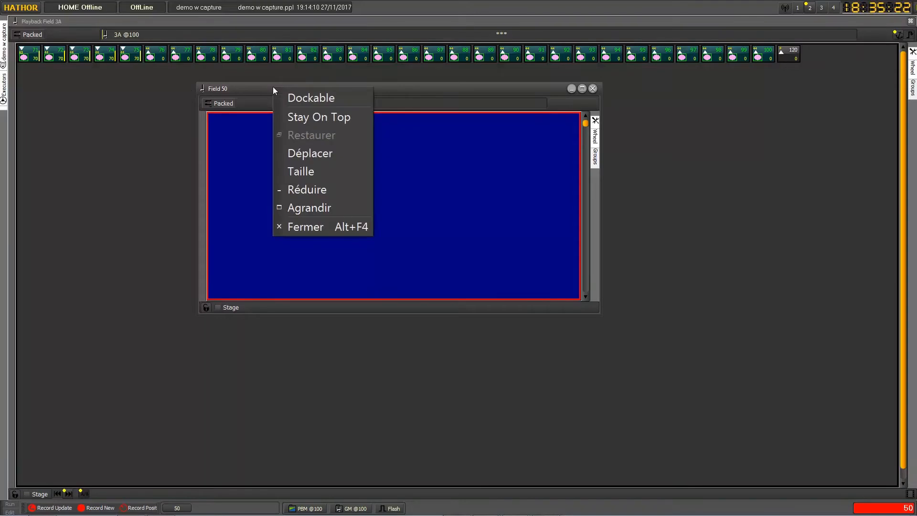
pyautogui.click(309, 98)
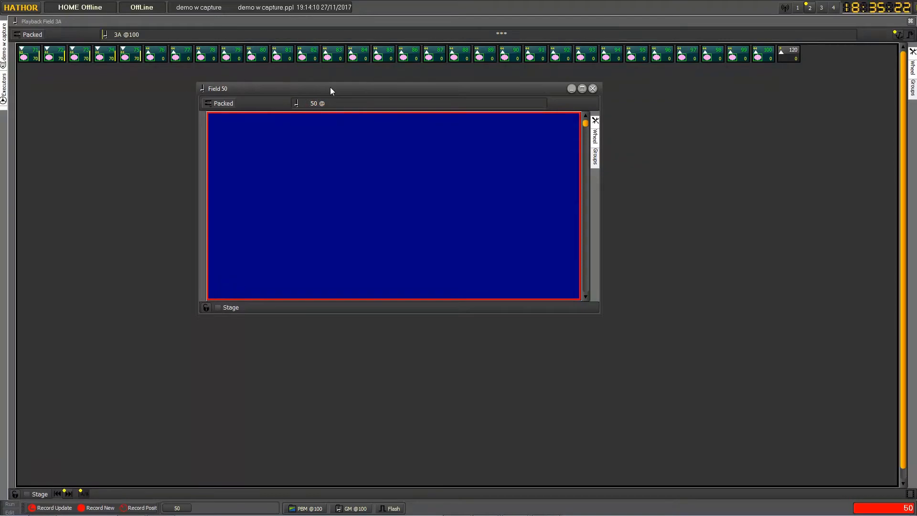
# Try the docking zones with the floating Field 50 window and dock it beside the existing field, splitting the workspace vertically
pyautogui.moveTo(330, 87); pyautogui.dragTo(668, 312)
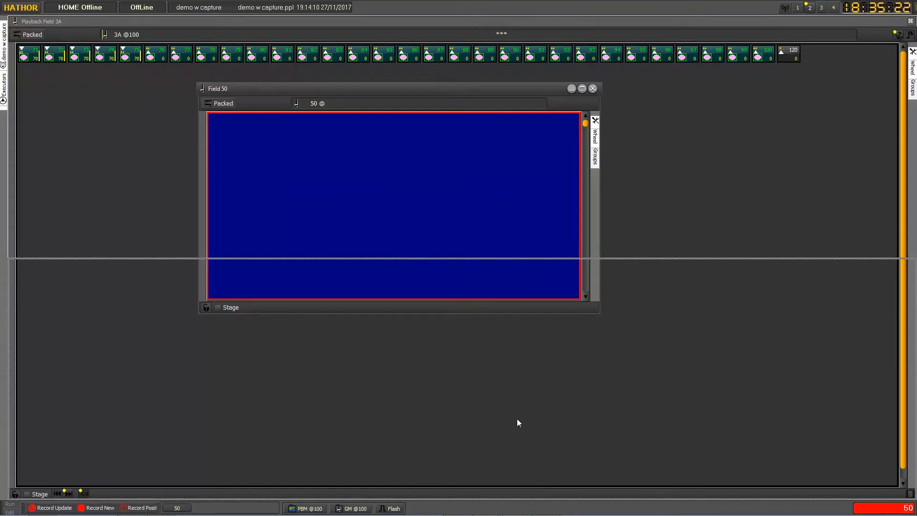
pyautogui.moveTo(719, 352); pyautogui.dragTo(790, 253)
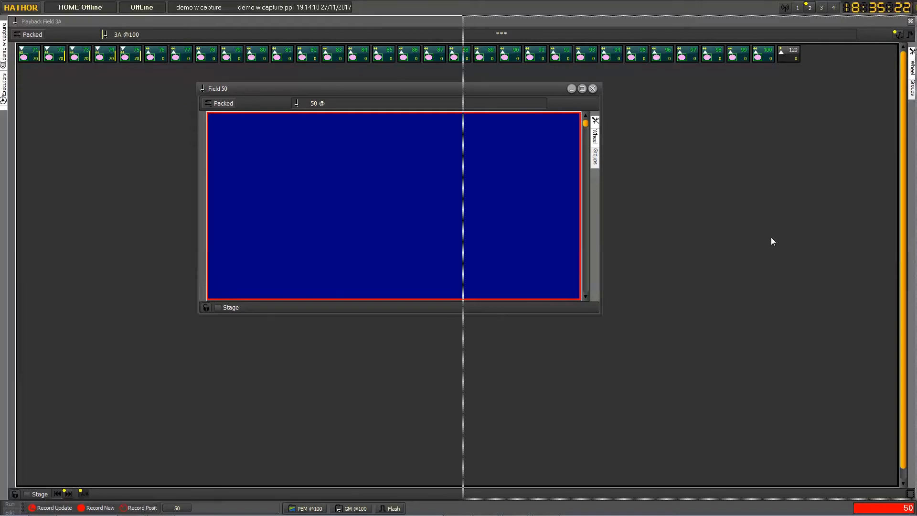
pyautogui.moveTo(771, 237); pyautogui.dragTo(744, 267)
pyautogui.moveTo(745, 228); pyautogui.dragTo(796, 218)
pyautogui.moveTo(773, 248); pyautogui.dragTo(772, 248)
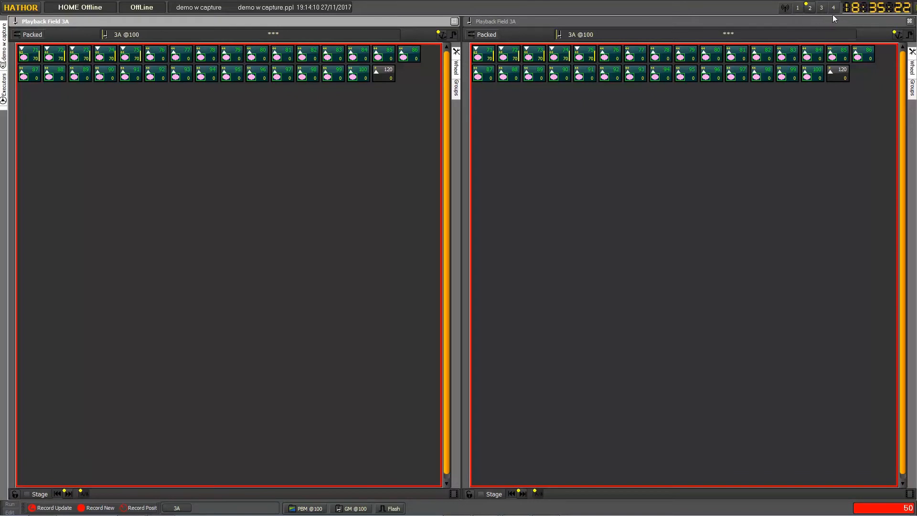
# Look through the docked layouts of workspaces 1 and 3, ending on workspace 2
pyautogui.click(798, 8)
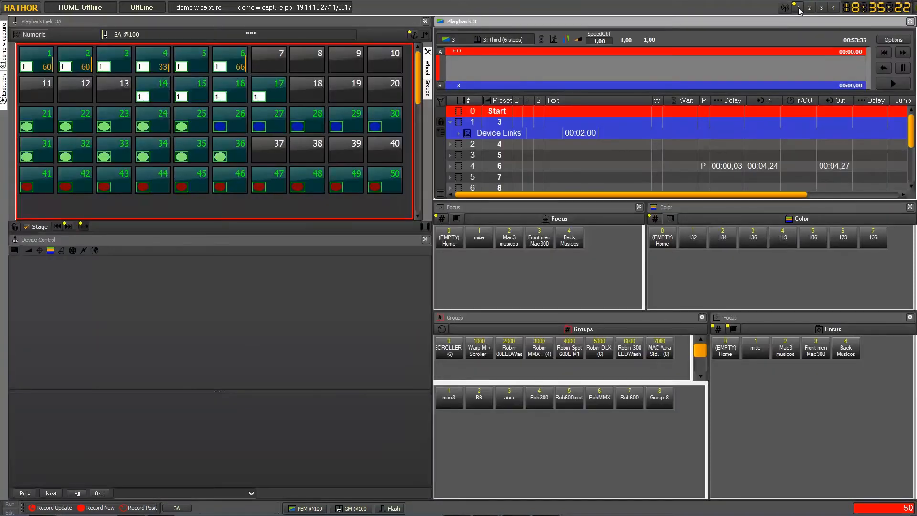
pyautogui.click(809, 9)
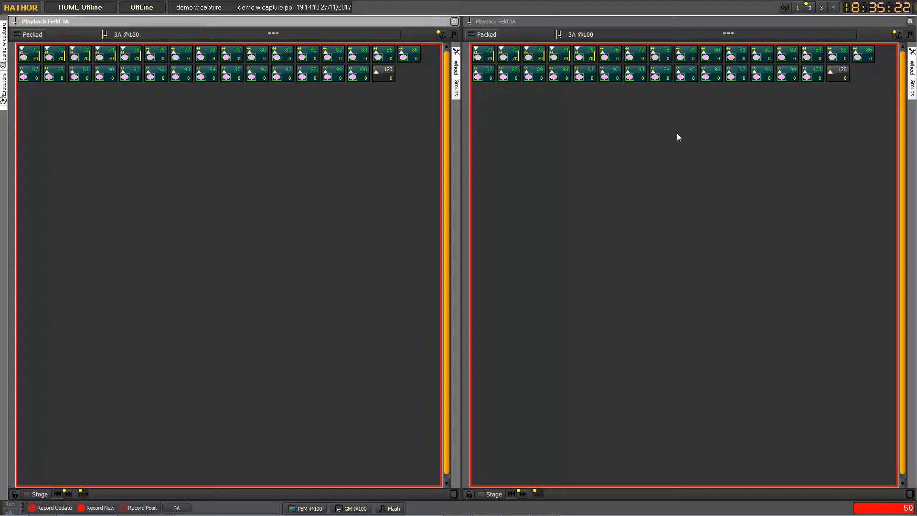
pyautogui.click(822, 8)
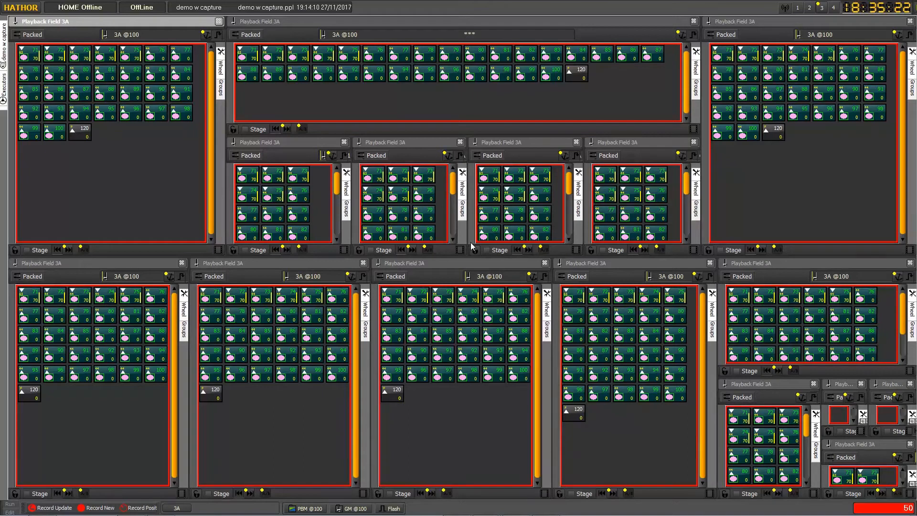
pyautogui.click(810, 8)
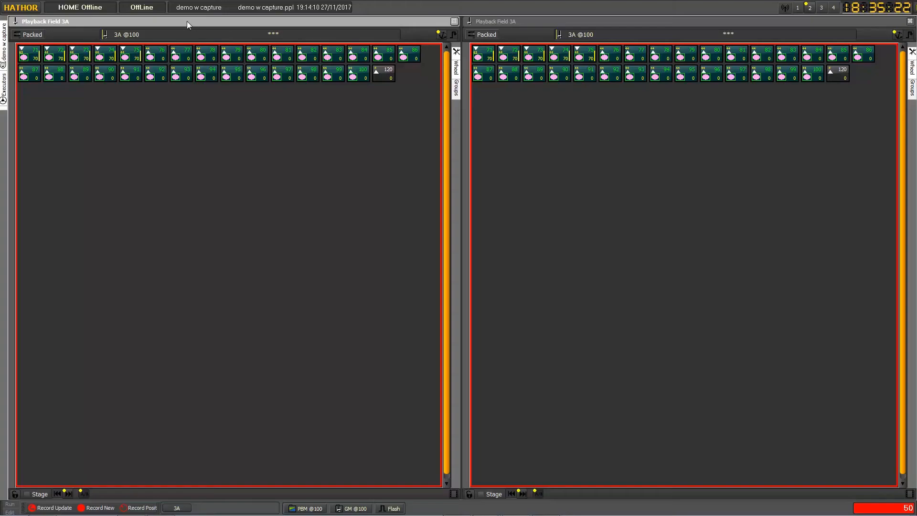
# Undock the left Playback Field 3A window, check its Dockable option, and redock it so the two fields are stacked one above the other
pyautogui.rightClick(187, 23)
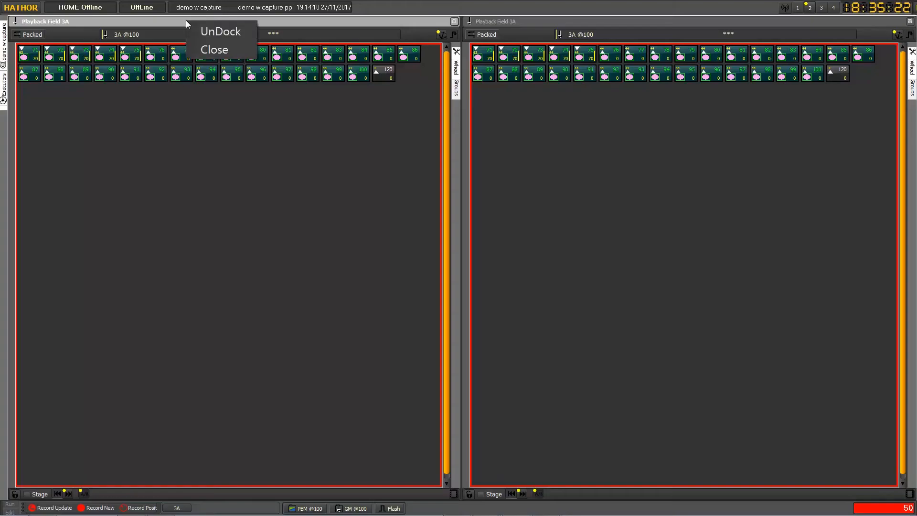
pyautogui.click(218, 31)
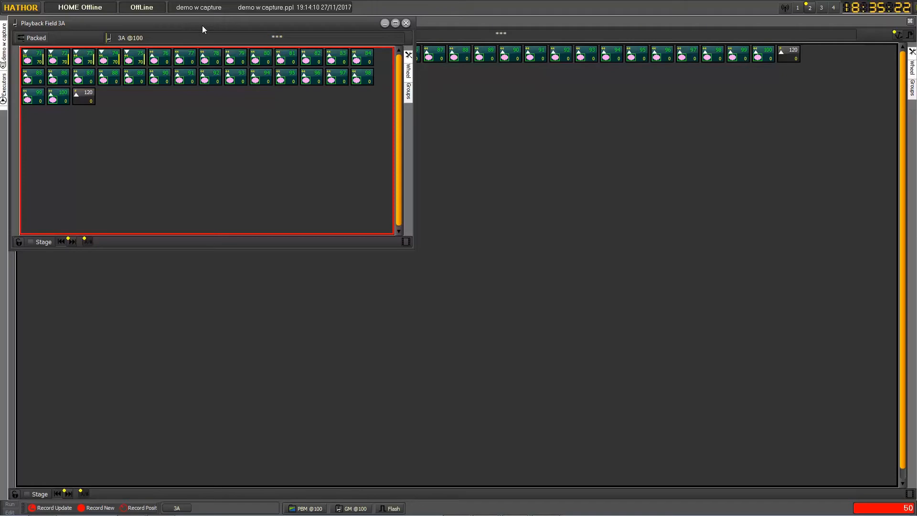
pyautogui.rightClick(202, 25)
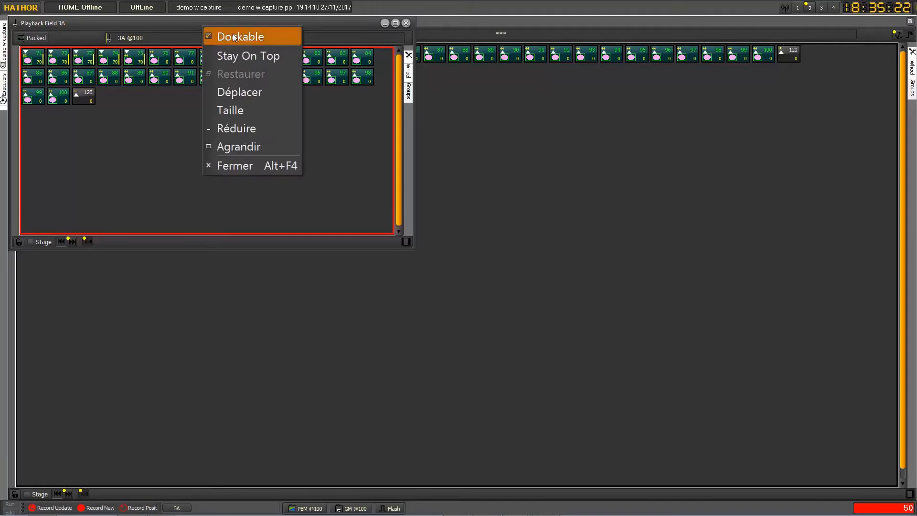
pyautogui.click(186, 25)
pyautogui.moveTo(188, 23); pyautogui.dragTo(286, 278)
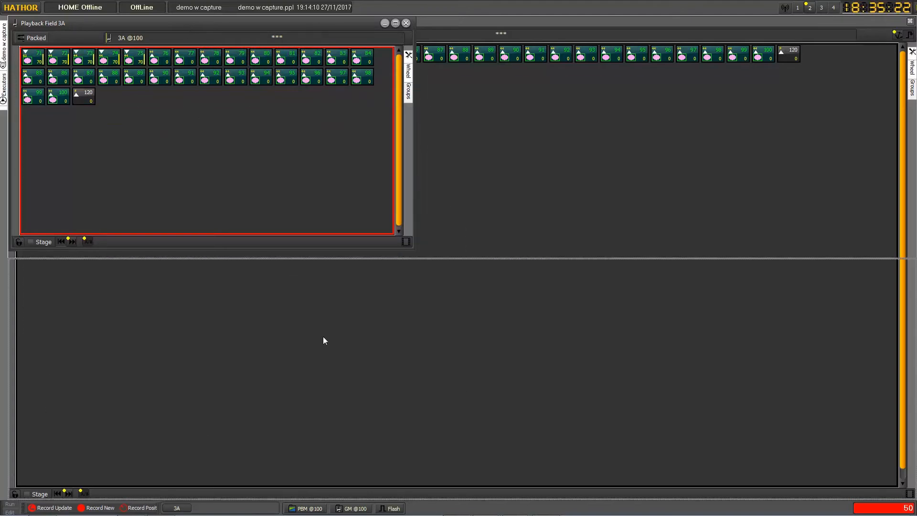
pyautogui.moveTo(323, 340); pyautogui.dragTo(323, 340)
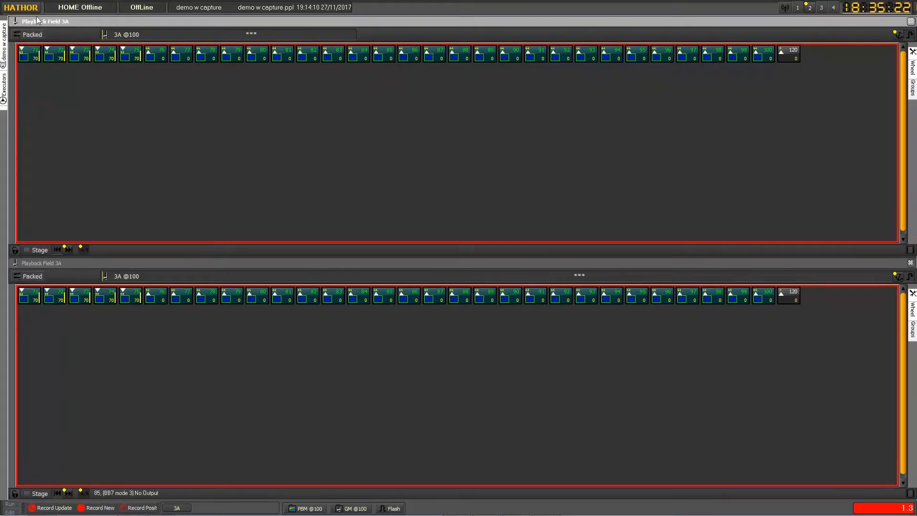
# Open a Playback controller window floating over the two docked fields
pyautogui.click(21, 7)
pyautogui.moveTo(54, 63)
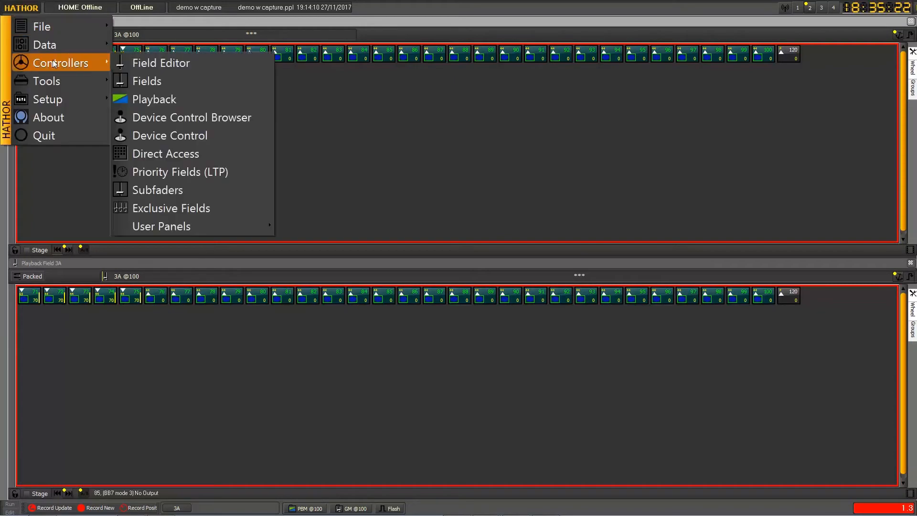
pyautogui.click(165, 101)
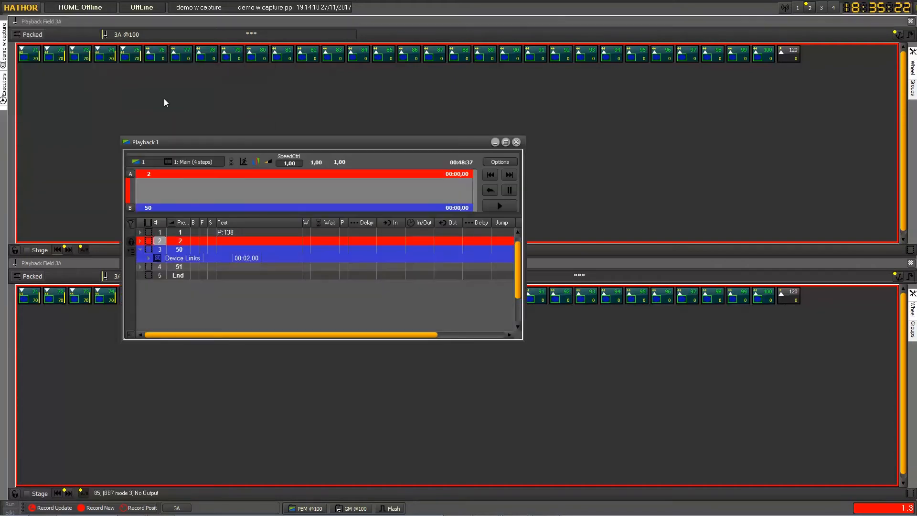
# Move the floating Playback 1 window slightly up over the two stacked fields and maximize it
pyautogui.moveTo(219, 143); pyautogui.dragTo(282, 127)
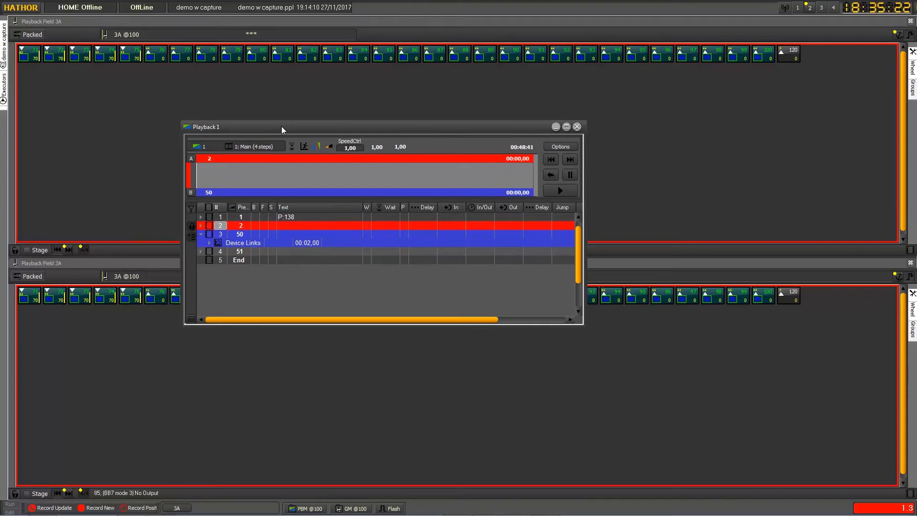
pyautogui.moveTo(282, 126); pyautogui.dragTo(286, 124)
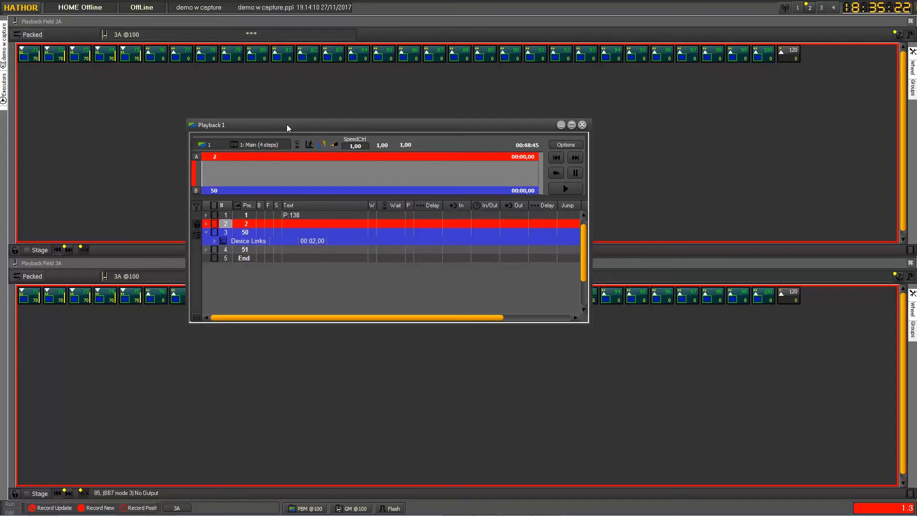
pyautogui.moveTo(305, 127); pyautogui.dragTo(297, 120)
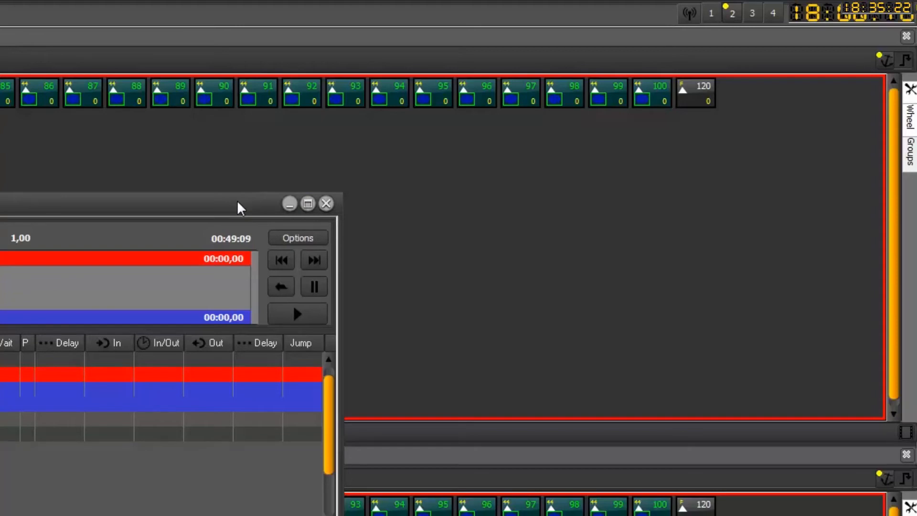
pyautogui.click(308, 203)
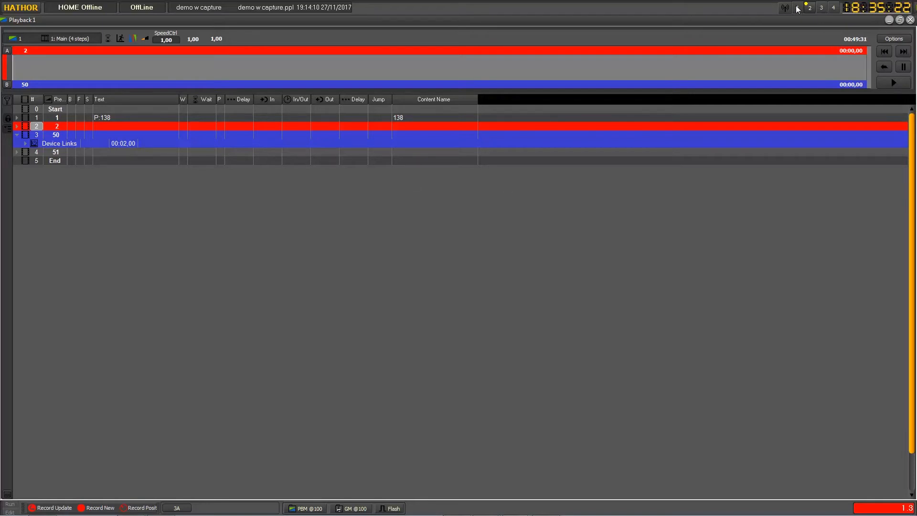
# Switch through subscreens 3, 4 and 1 with the Playback 1 window maximized, and restore it to its floating size
pyautogui.click(822, 10)
pyautogui.click(834, 8)
pyautogui.click(801, 8)
pyautogui.click(899, 20)
# Reposition the floating Playback 1 window over subscreen 1 and close it
pyautogui.moveTo(423, 115)
pyautogui.mouseDown()
pyautogui.moveTo(411, 122)
pyautogui.moveTo(418, 96)
pyautogui.moveTo(432, 124)
pyautogui.mouseUp()
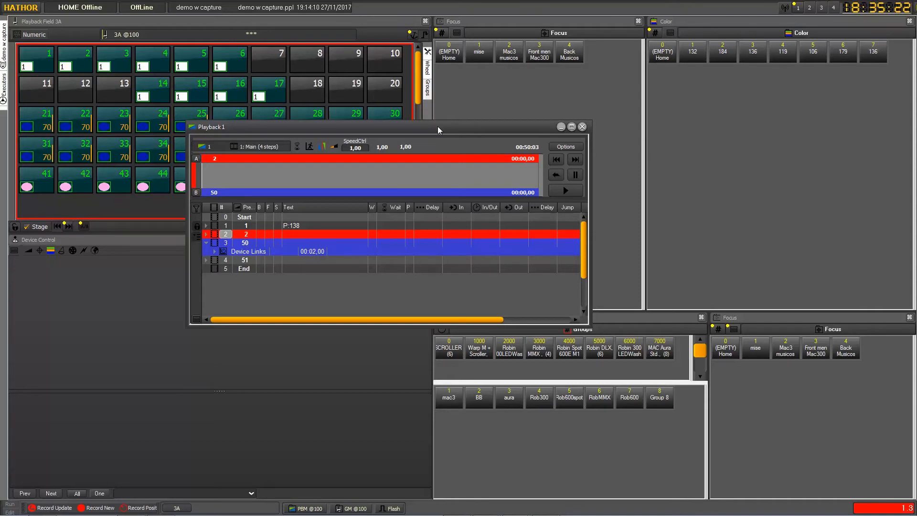
pyautogui.moveTo(438, 126)
pyautogui.mouseDown()
pyautogui.moveTo(451, 124)
pyautogui.moveTo(437, 119)
pyautogui.mouseUp()
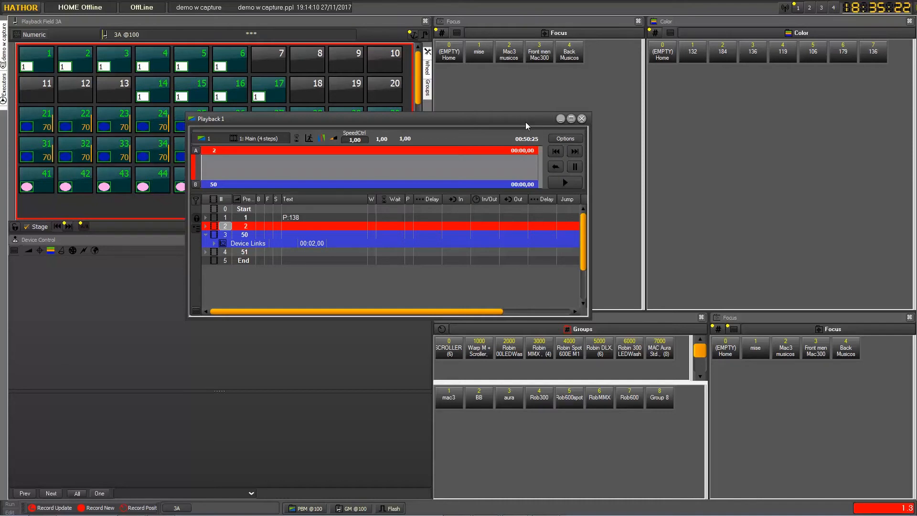
pyautogui.click(582, 119)
# Swap the content of subscreen 2 with subscreen 3 of Screen 2, and check the layout on both subscreens
pyautogui.click(810, 8)
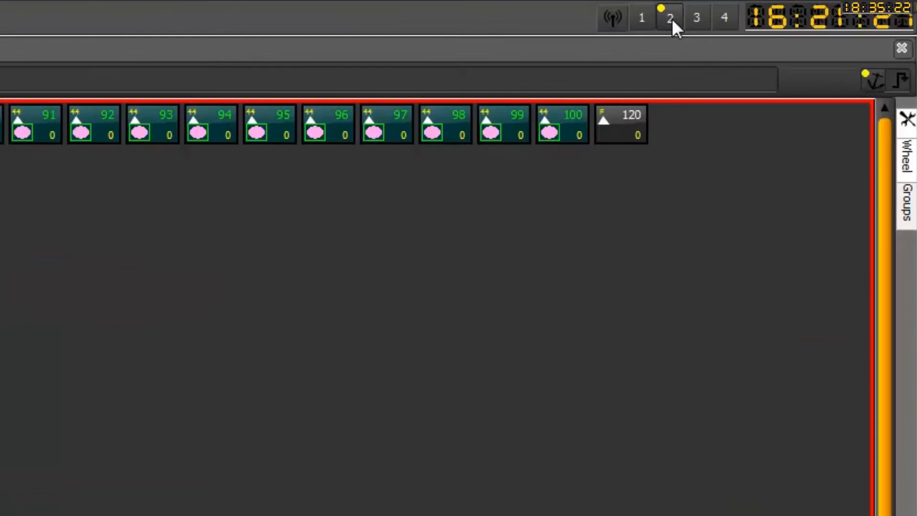
pyautogui.rightClick(810, 8)
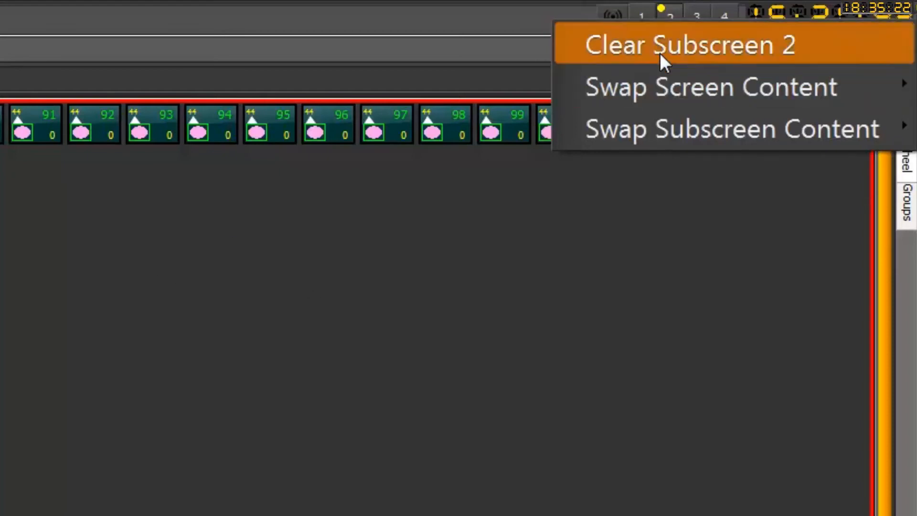
pyautogui.moveTo(646, 84)
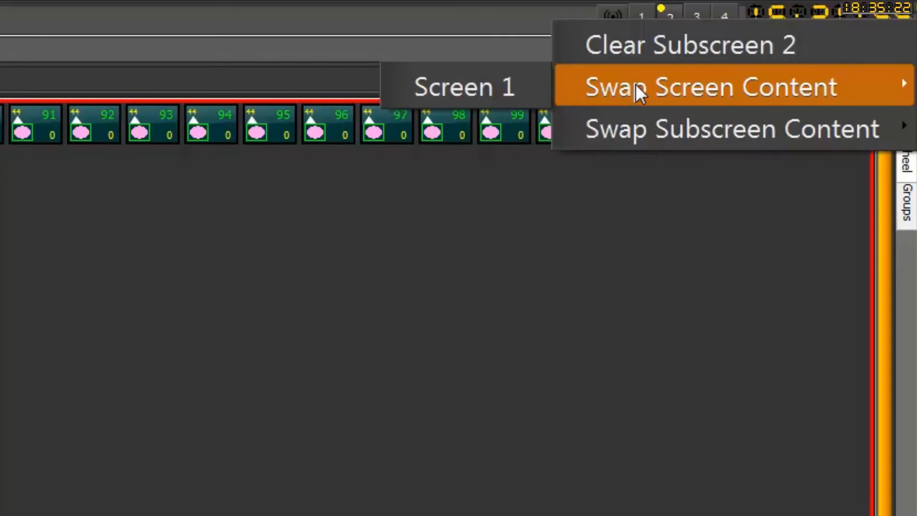
pyautogui.moveTo(651, 134)
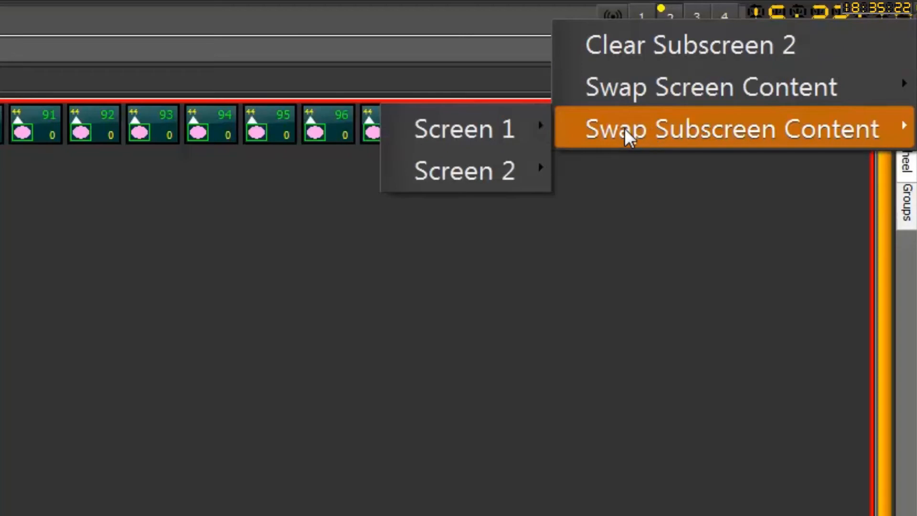
pyautogui.moveTo(508, 168)
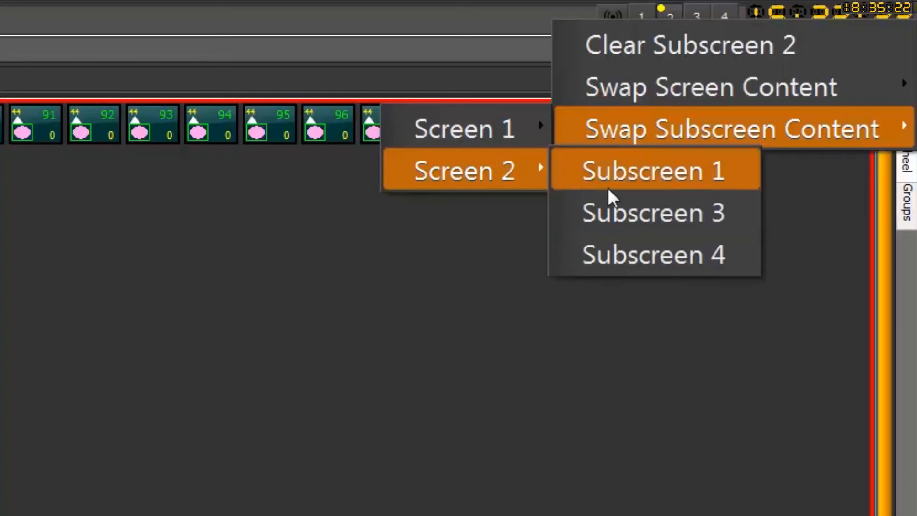
pyautogui.click(672, 218)
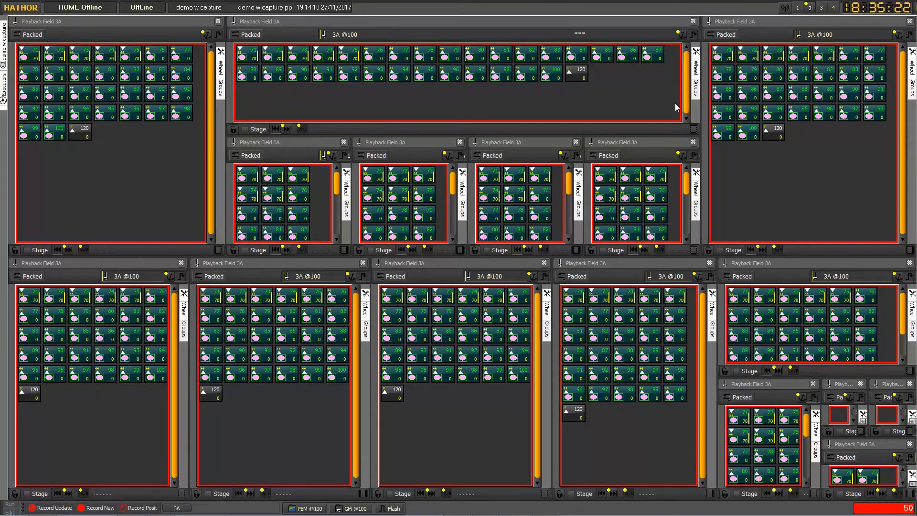
pyautogui.click(821, 8)
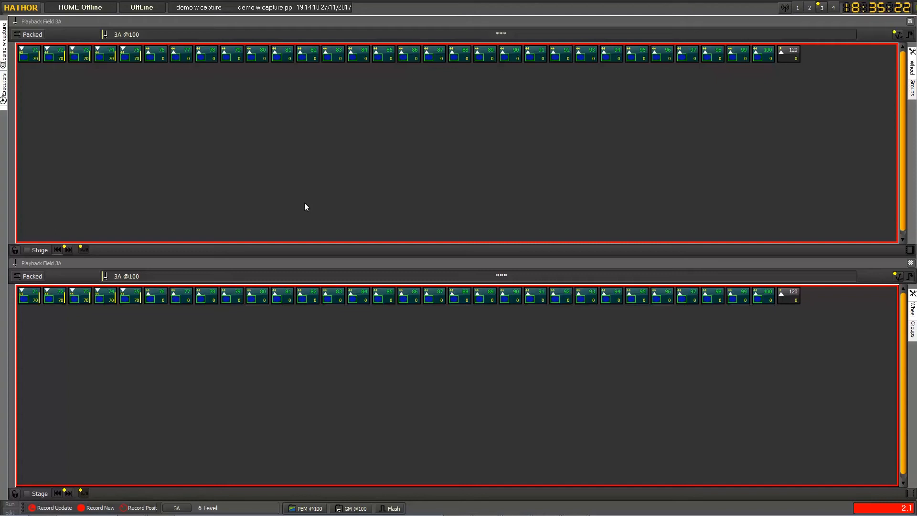
# Recall subscreens 1, 2 and 3 of screen 2 by number with 2.1, 2.2 and 2.3, and enter 1.3
pyautogui.click(352, 183)
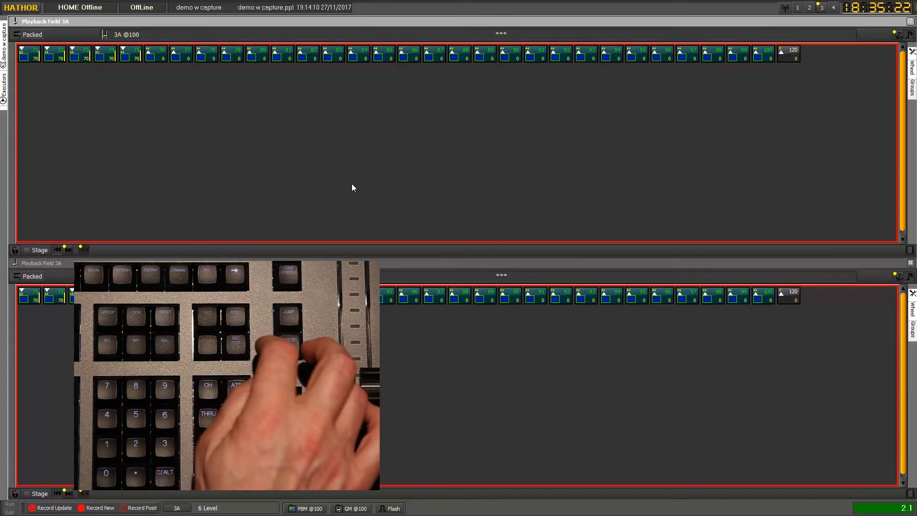
pyautogui.hotkey('ctrl', '1')
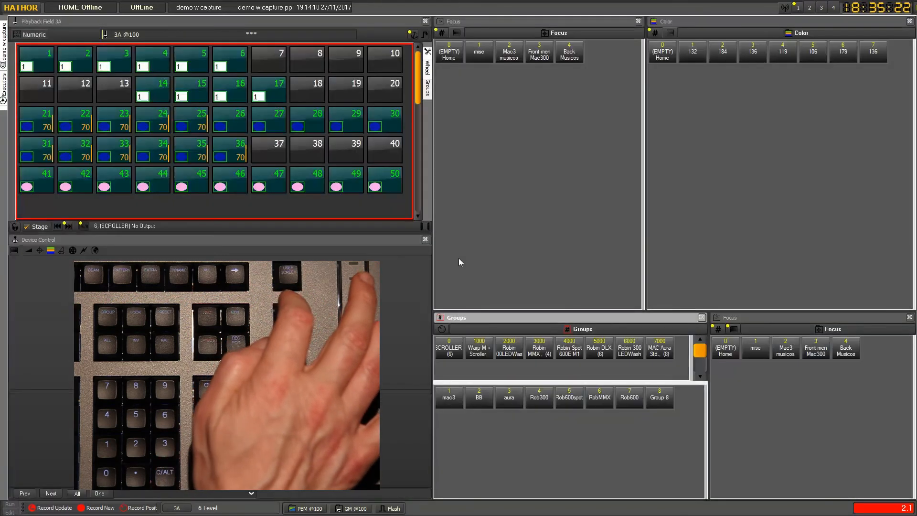
pyautogui.write('.2')
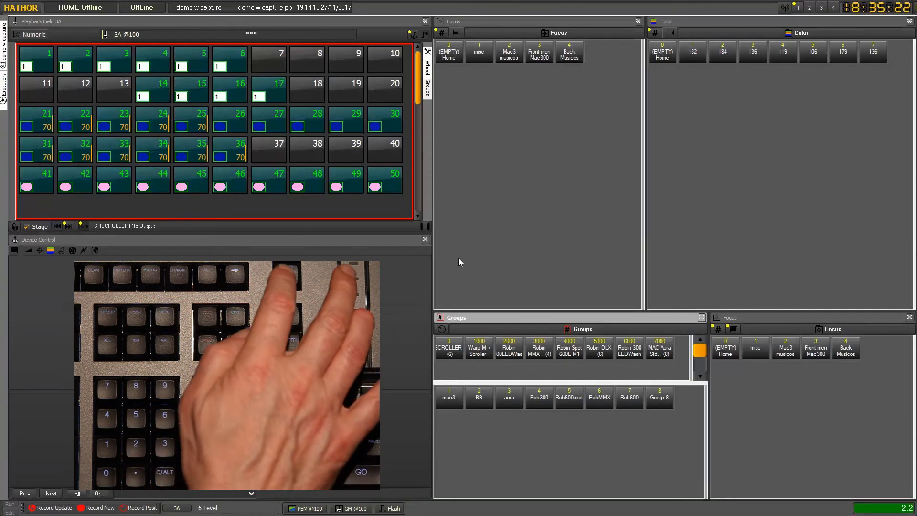
pyautogui.hotkey('ctrl', '2')
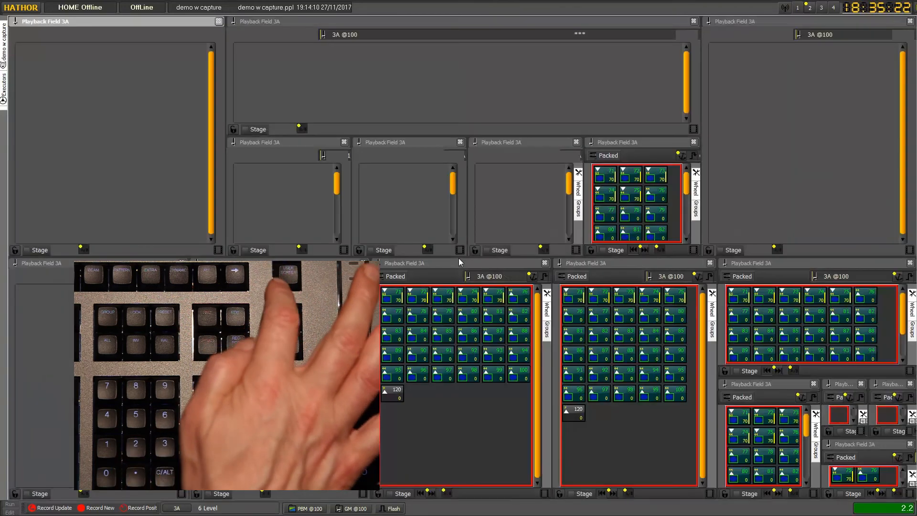
pyautogui.write('2.3')
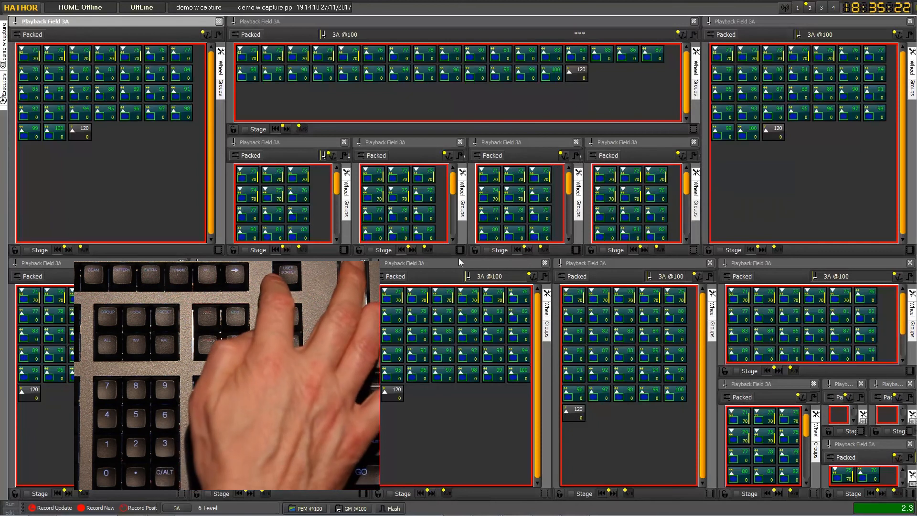
pyautogui.hotkey('ctrl', '3')
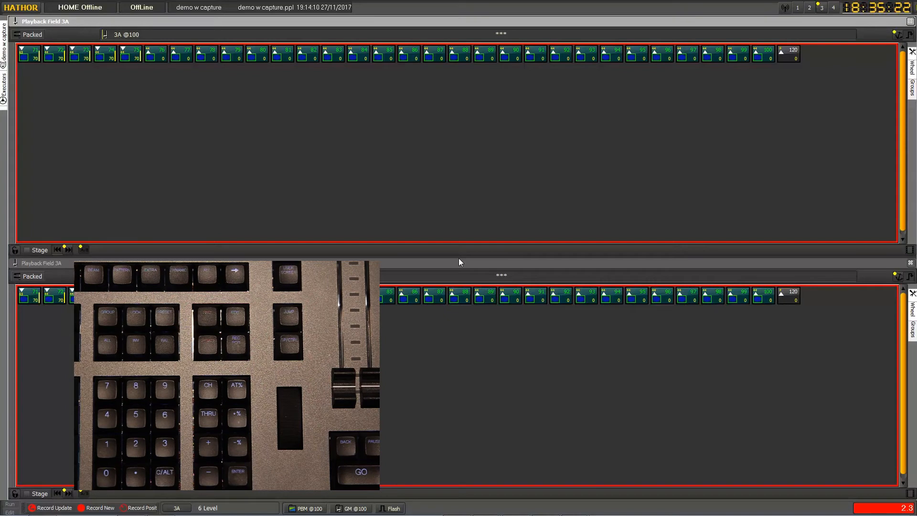
pyautogui.write('1.3')
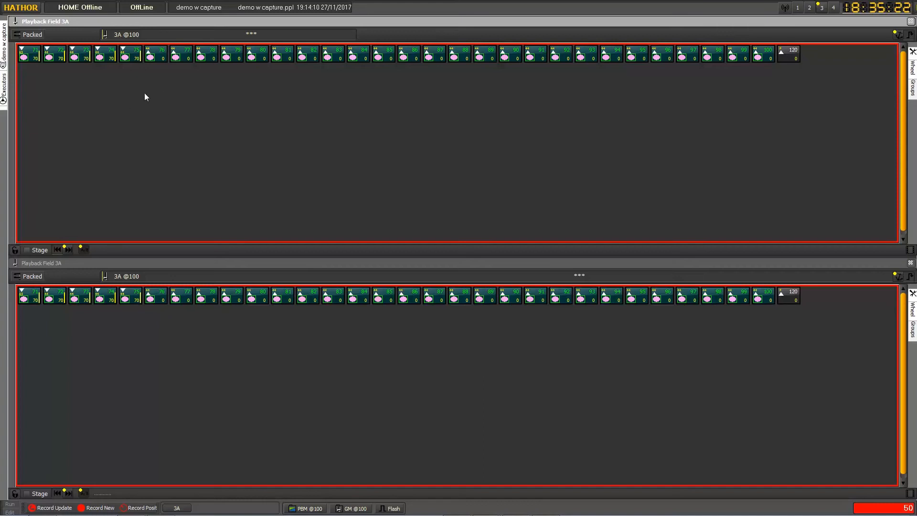
# Enlarge the channel cells of the upper Playback Field 3A on subscreen 3
pyautogui.scroll(7, 144, 94)
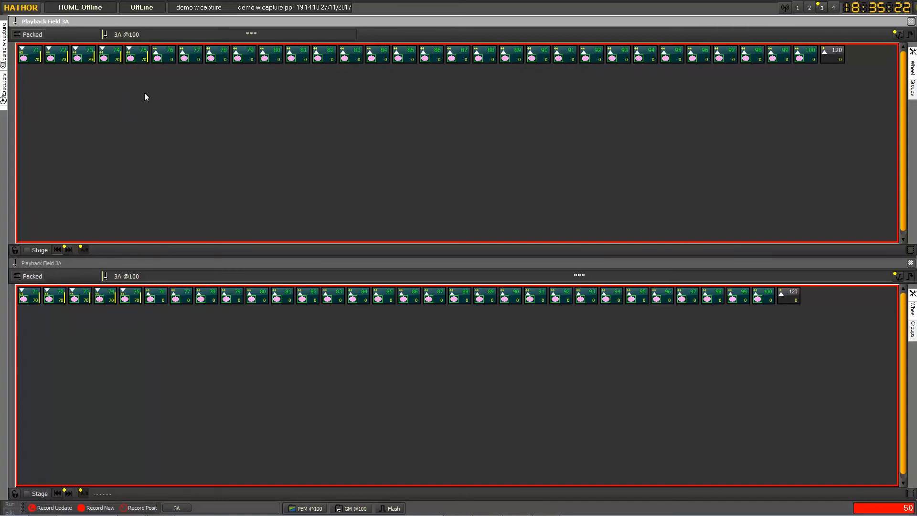
pyautogui.scroll(6, 145, 94)
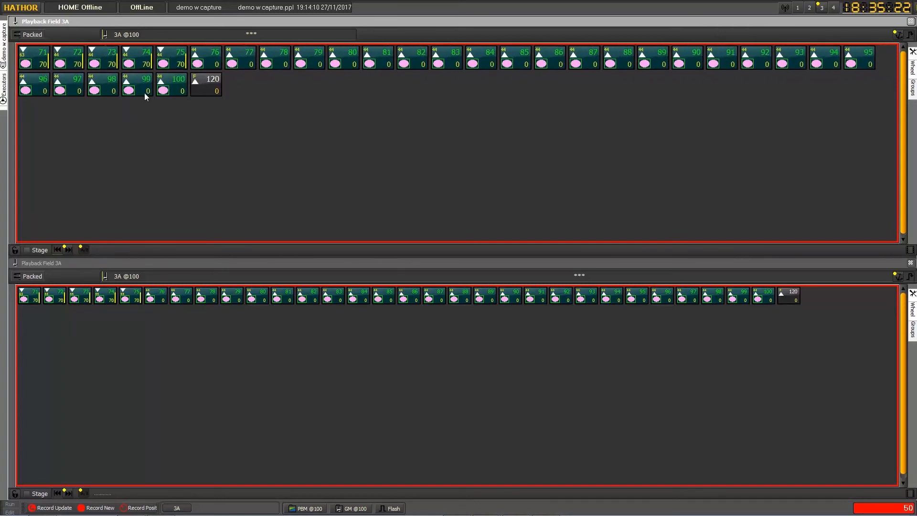
pyautogui.scroll(6, 146, 96)
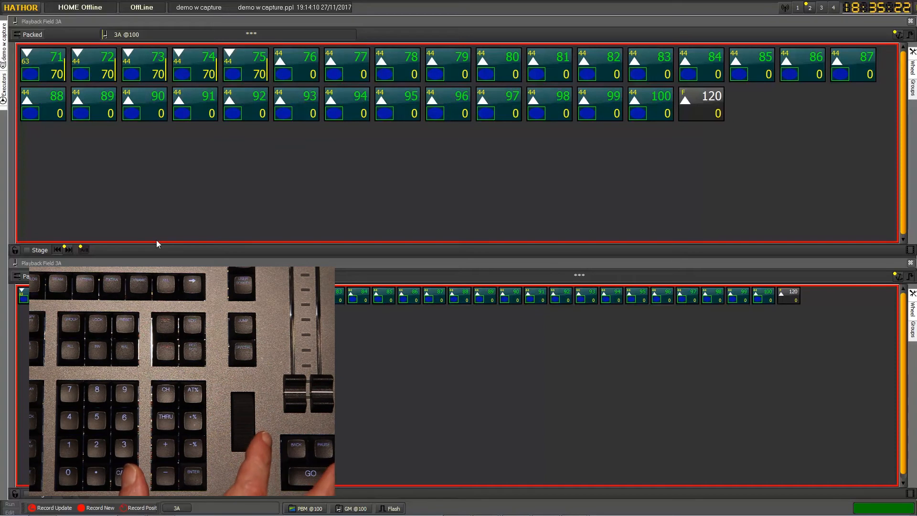
# Repeatedly shrink and enlarge the channel cells of the upper Playback Field 3A on subscreen 2, keeping two rows of channels
pyautogui.scroll(-6, 156, 240)
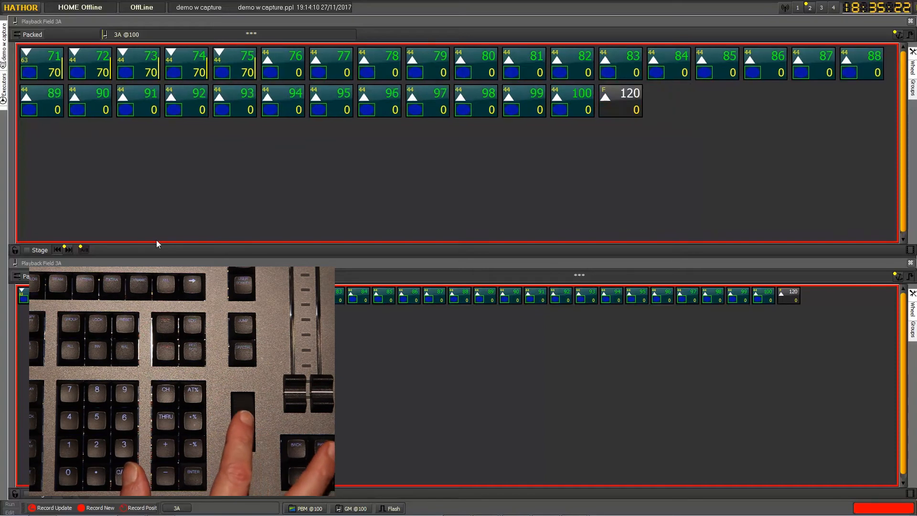
pyautogui.scroll(4, 156, 240)
pyautogui.scroll(-4, 156, 240)
pyautogui.scroll(5, 157, 240)
pyautogui.scroll(-4, 156, 240)
pyautogui.scroll(5, 156, 239)
pyautogui.scroll(-5, 157, 240)
pyautogui.scroll(5, 156, 240)
pyautogui.scroll(-5, 156, 240)
pyautogui.scroll(4, 156, 240)
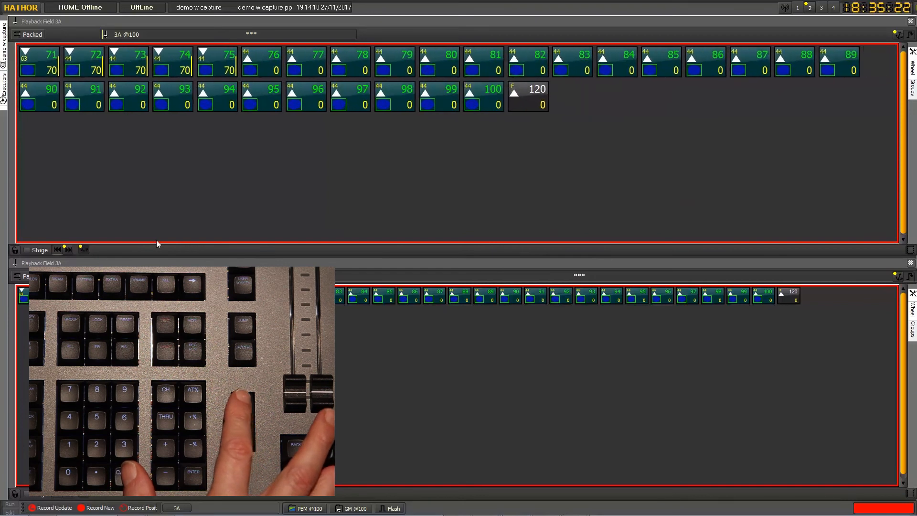
pyautogui.scroll(4, 156, 240)
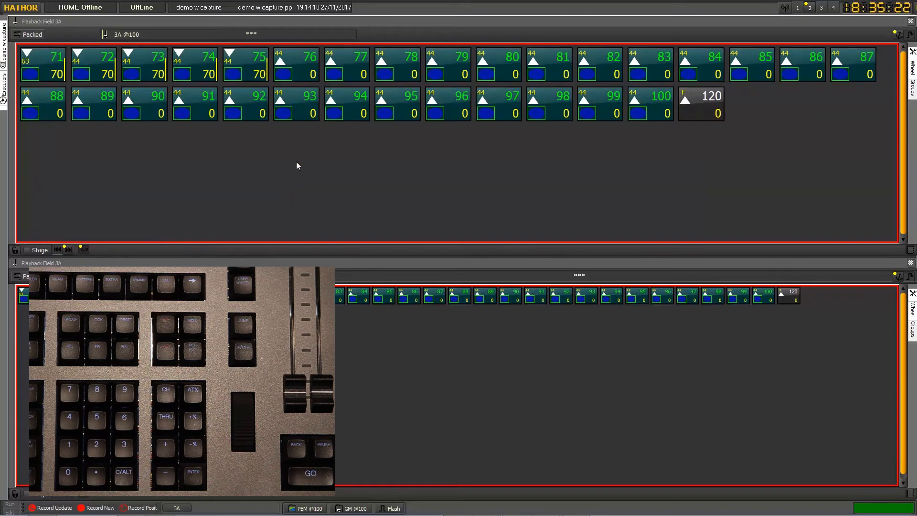
pyautogui.scroll(-4, 336, 162)
pyautogui.scroll(3, 335, 164)
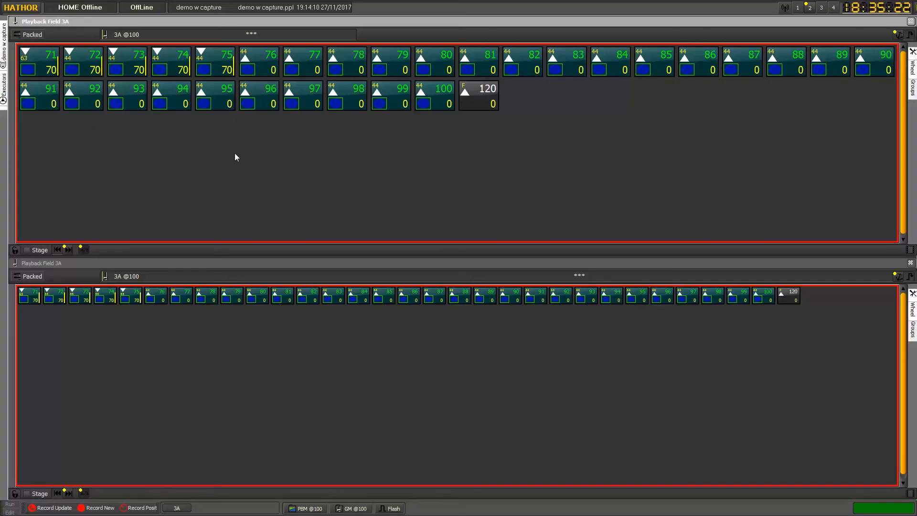
# Go through subscreen 3 to subscreen 1 and enlarge the preset cells of the upper Focus window, adjusting their size up and down
pyautogui.click(823, 9)
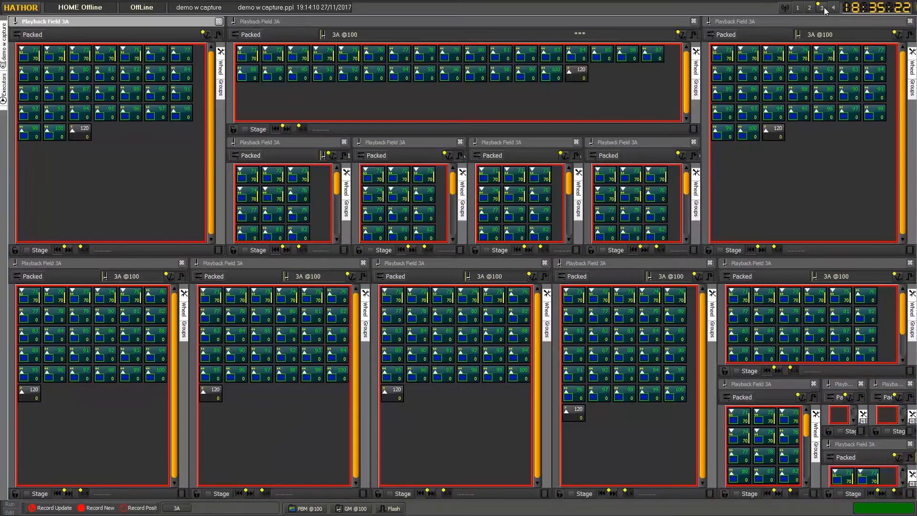
pyautogui.click(798, 8)
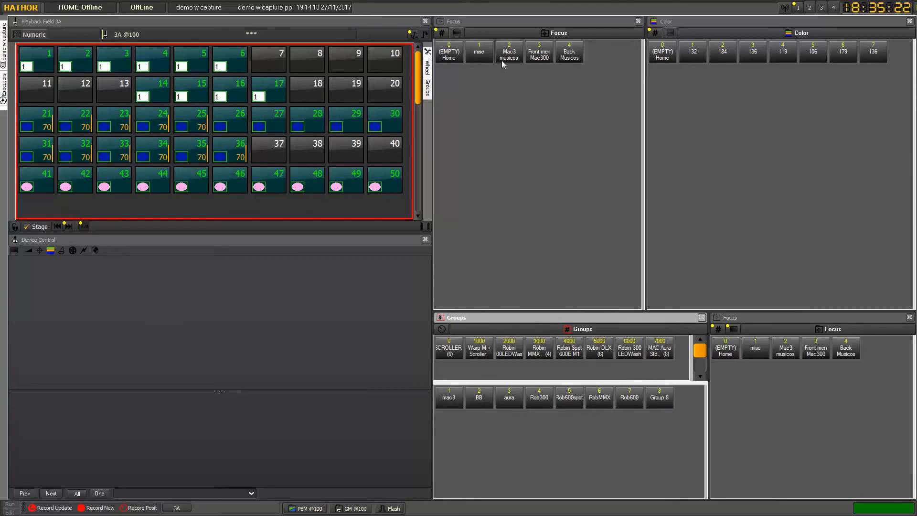
pyautogui.click(528, 84)
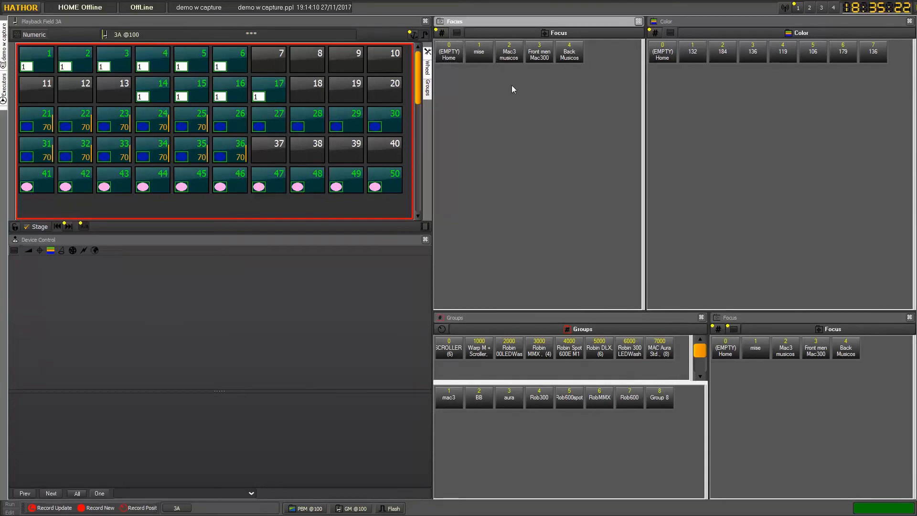
pyautogui.scroll(10, 511, 98)
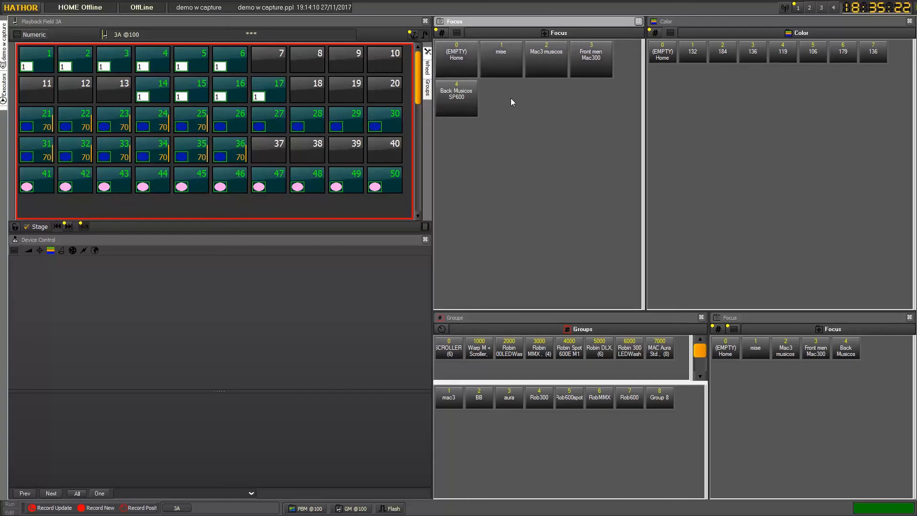
pyautogui.scroll(1, 511, 98)
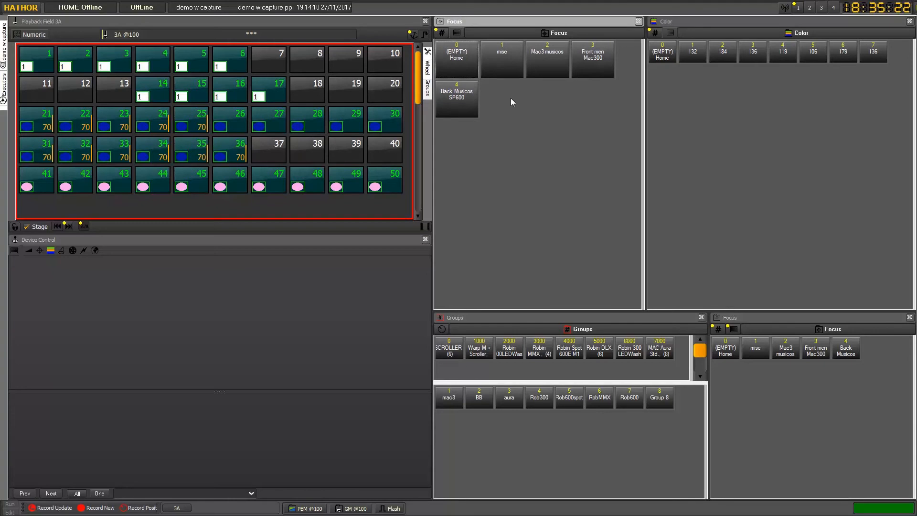
pyautogui.scroll(2, 511, 98)
pyautogui.scroll(2, 511, 100)
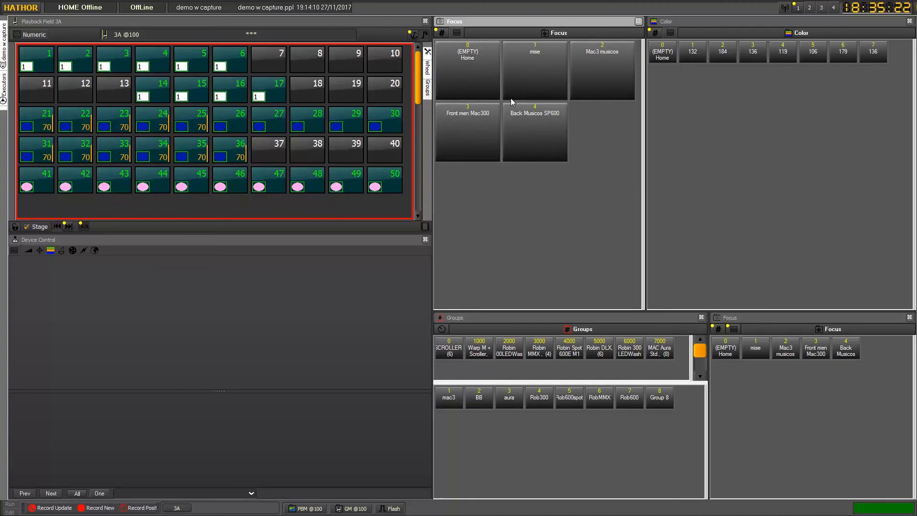
pyautogui.scroll(4, 528, 85)
pyautogui.scroll(-2, 529, 85)
pyautogui.scroll(5, 528, 86)
pyautogui.scroll(-3, 528, 85)
pyautogui.scroll(1, 528, 85)
pyautogui.scroll(-1, 529, 85)
pyautogui.scroll(2, 528, 85)
pyautogui.scroll(-1, 528, 85)
pyautogui.scroll(1, 528, 85)
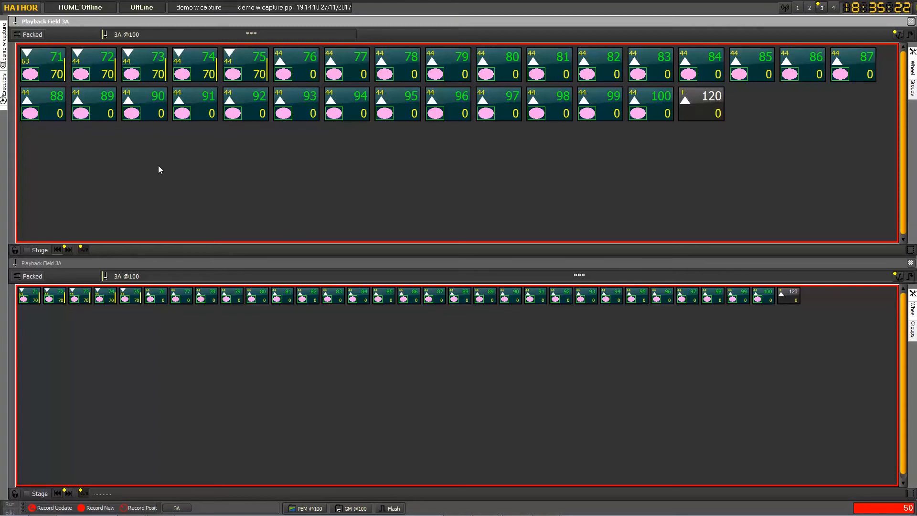
# Open the Preferences at the Userinterface settings
pyautogui.click(27, 11)
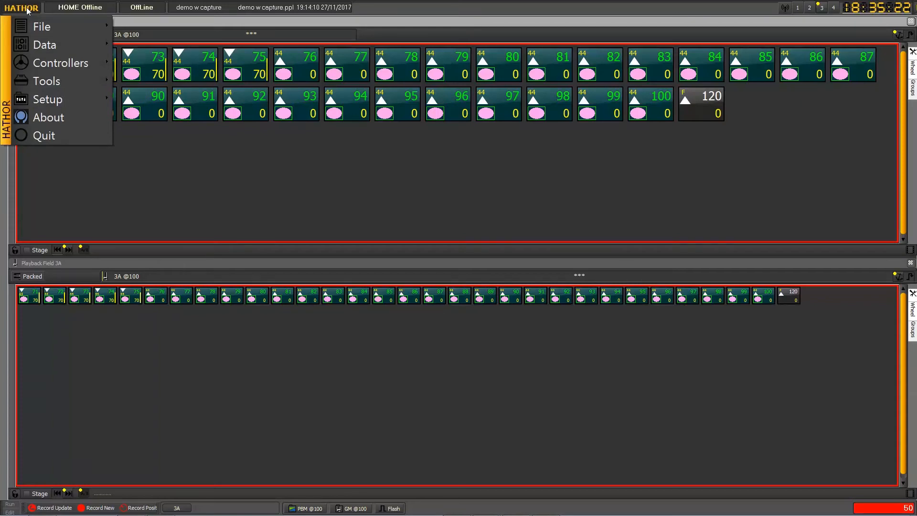
pyautogui.moveTo(62, 100)
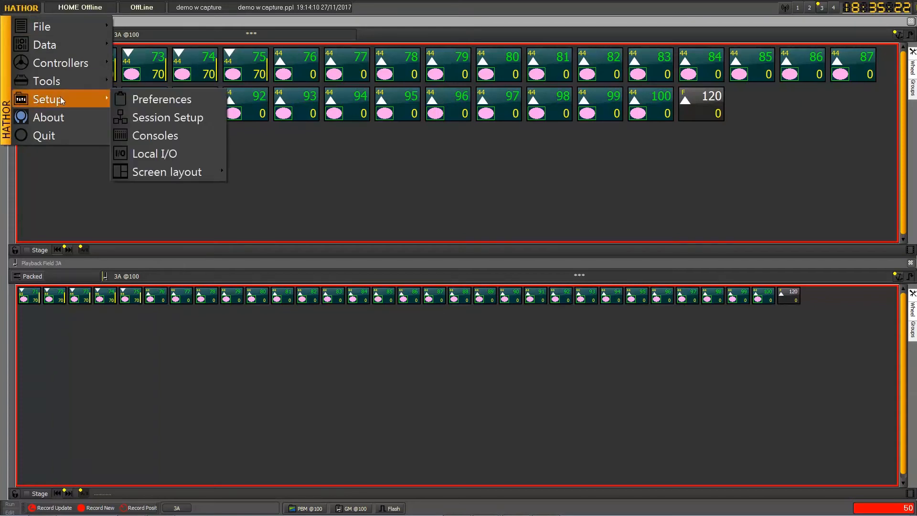
pyautogui.click(141, 100)
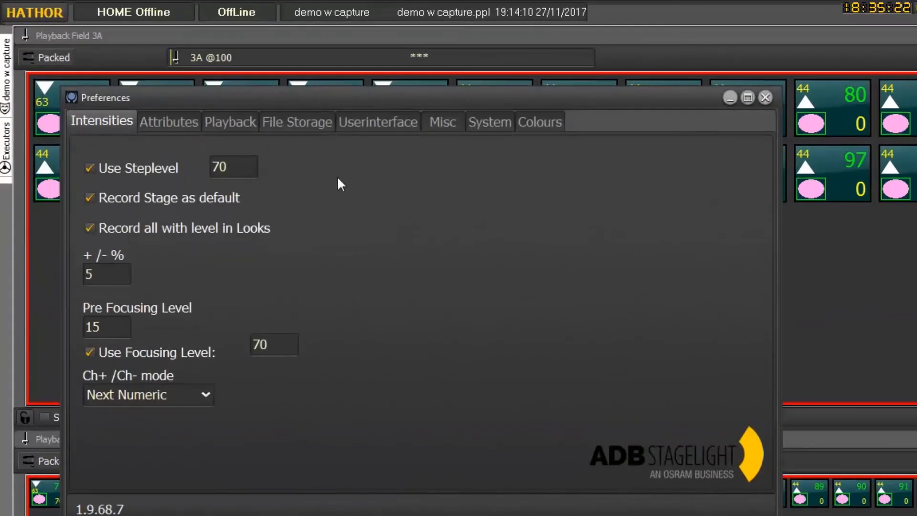
pyautogui.click(384, 121)
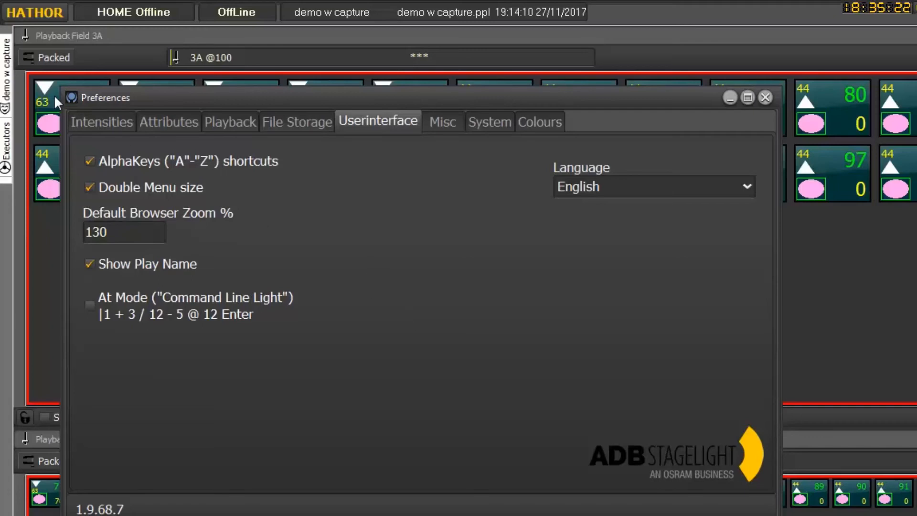
# Open the play library to examine its text size and move its window clear of the Preferences
pyautogui.click(60, 13)
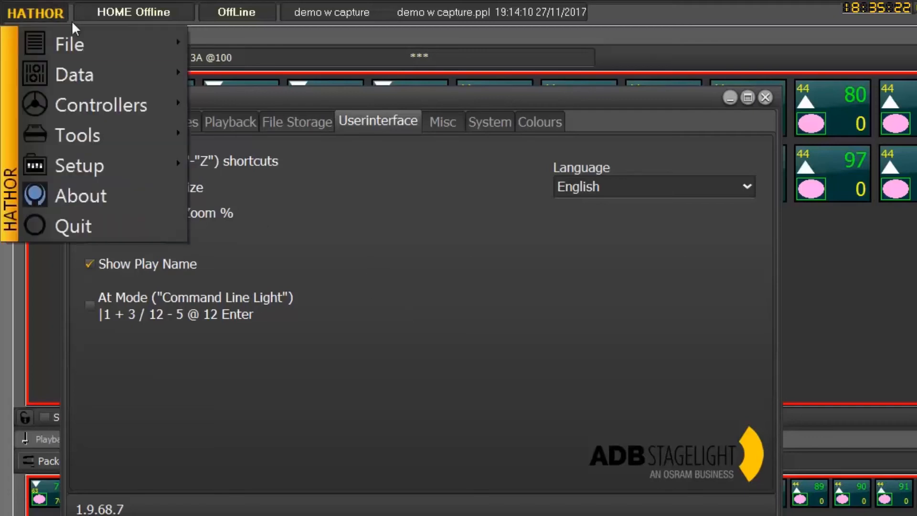
pyautogui.moveTo(80, 46)
pyautogui.click(277, 106)
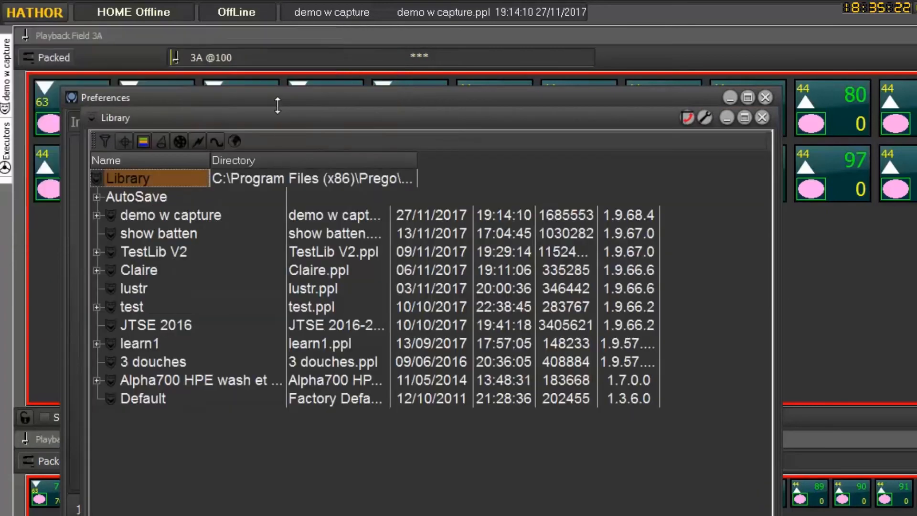
pyautogui.moveTo(273, 122); pyautogui.dragTo(774, 153)
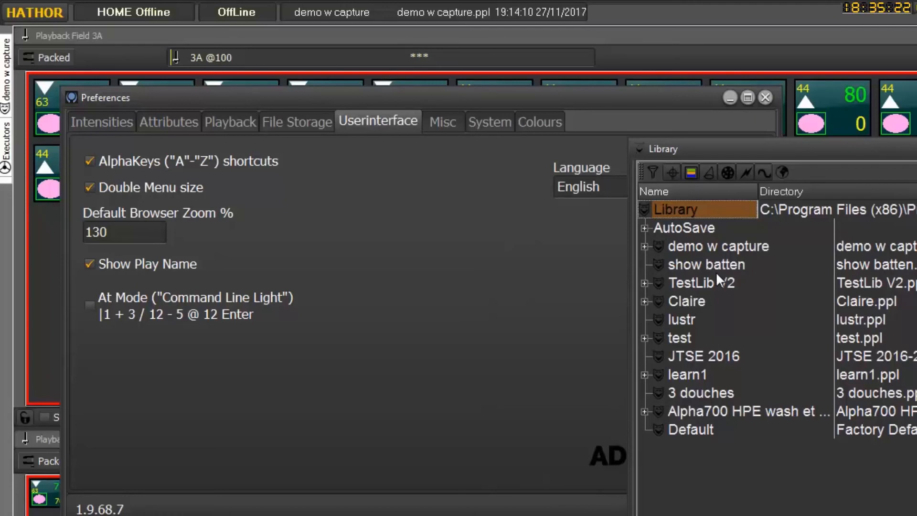
# Set the Default Browser Zoom to 100 %, and open the play library again, moving its window clear of the Preferences
pyautogui.click(126, 229)
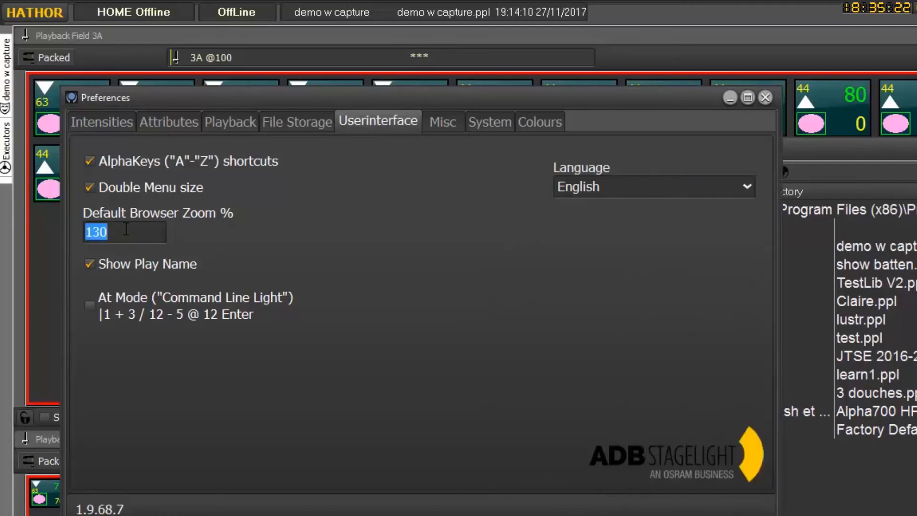
pyautogui.write('100')
pyautogui.press('Return')
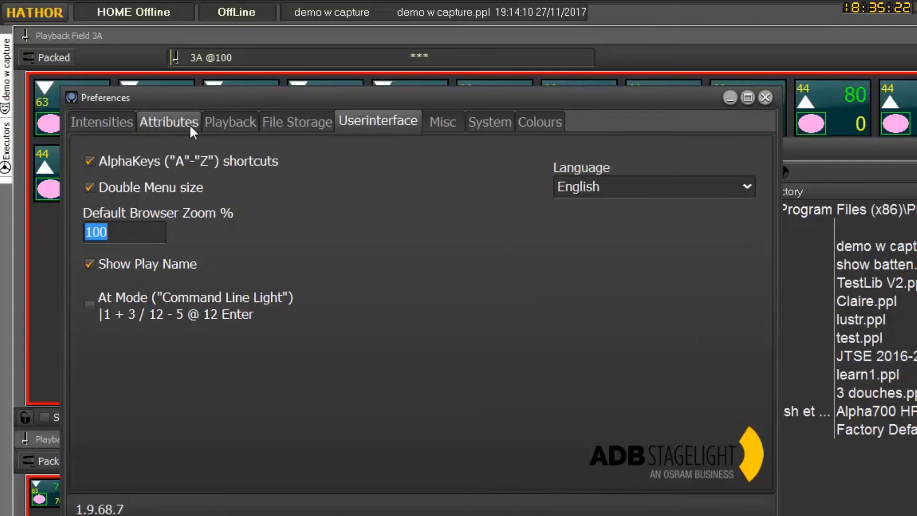
pyautogui.click(51, 15)
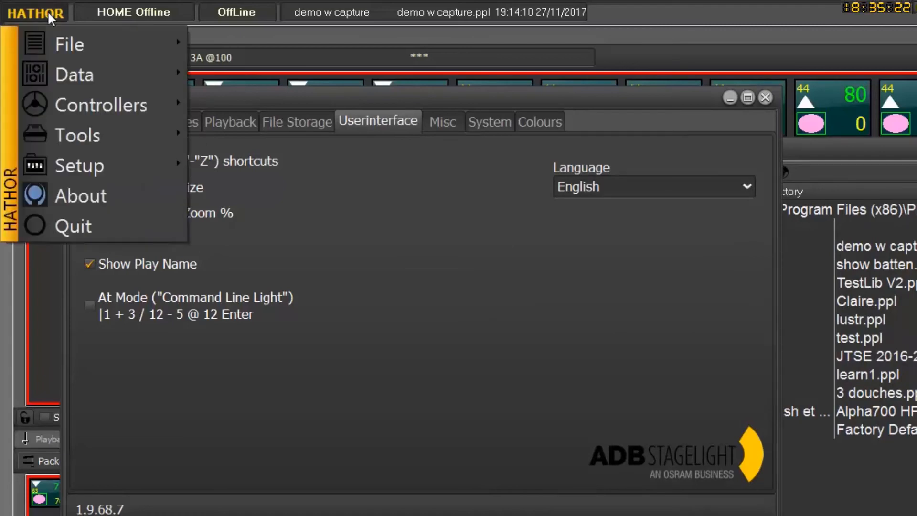
pyautogui.moveTo(88, 53)
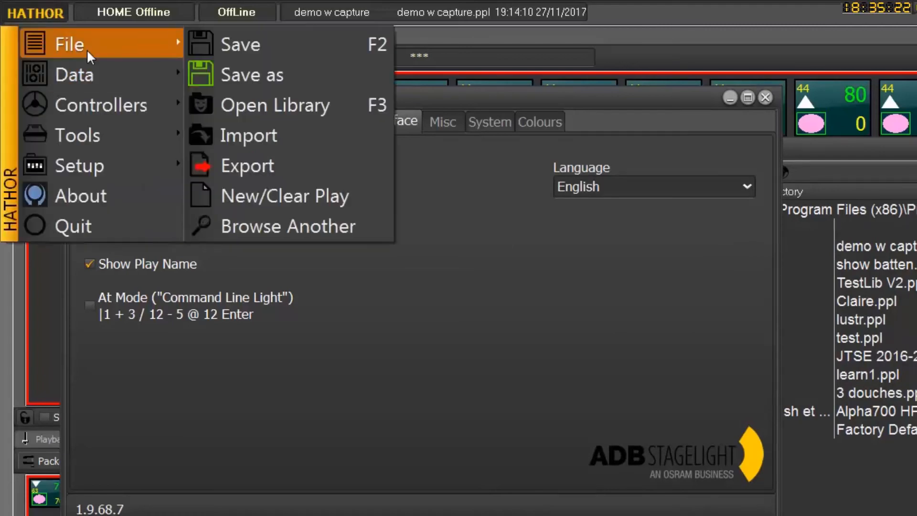
pyautogui.click(287, 107)
pyautogui.moveTo(433, 143); pyautogui.dragTo(916, 300)
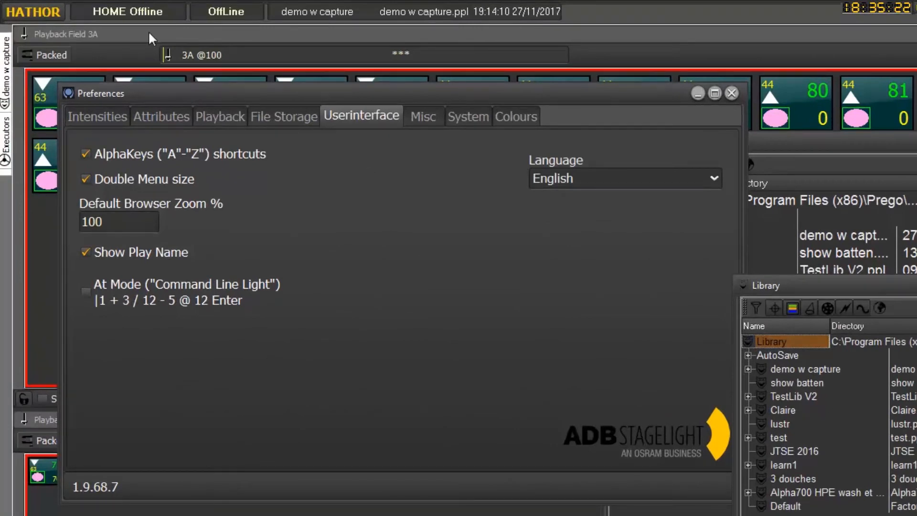
# Turn Double Menu size off and on again to compare the main menu's size, and close the Preferences
pyautogui.click(42, 11)
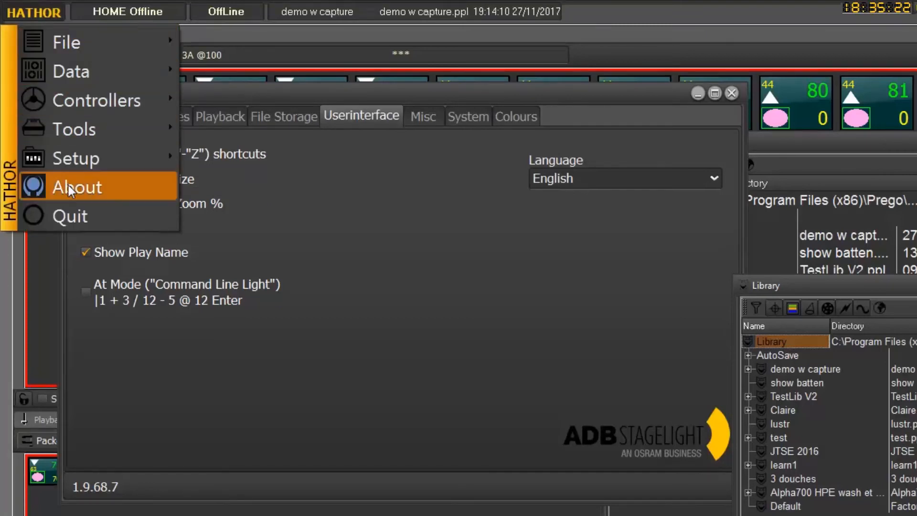
pyautogui.click(334, 242)
pyautogui.click(133, 181)
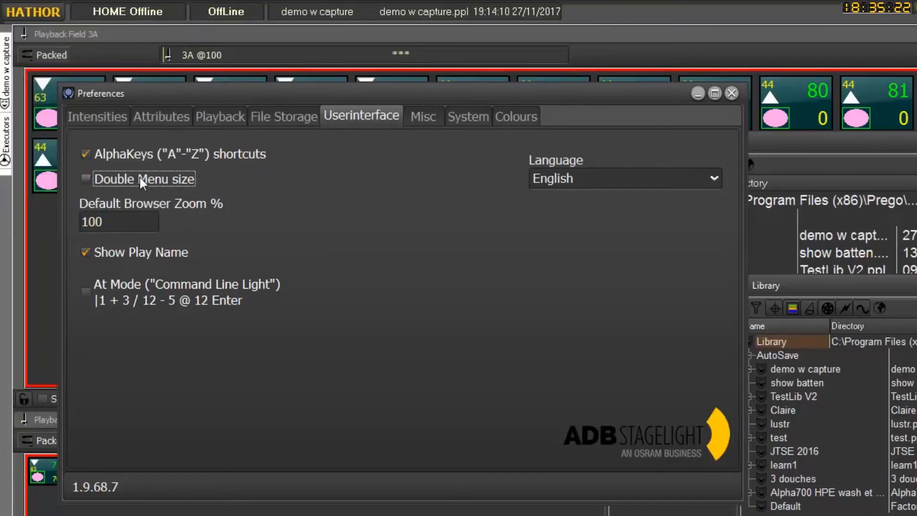
pyautogui.click(38, 10)
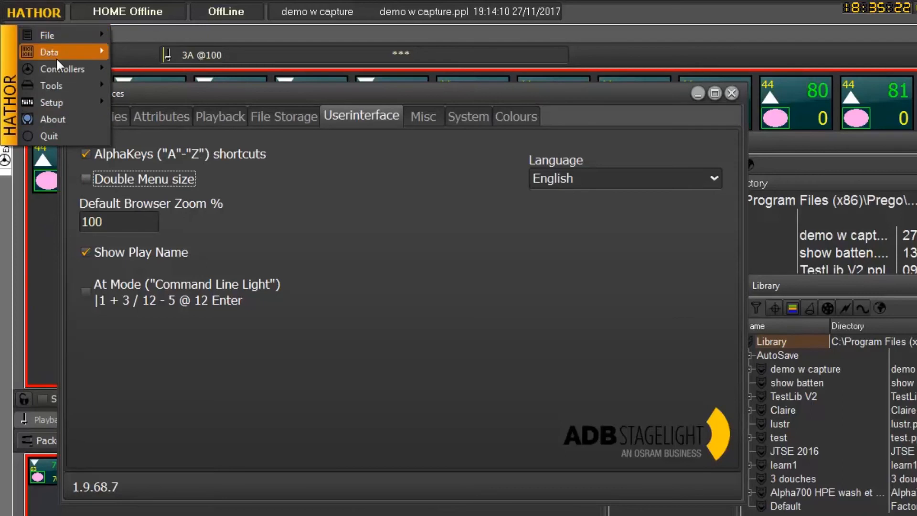
pyautogui.moveTo(53, 106)
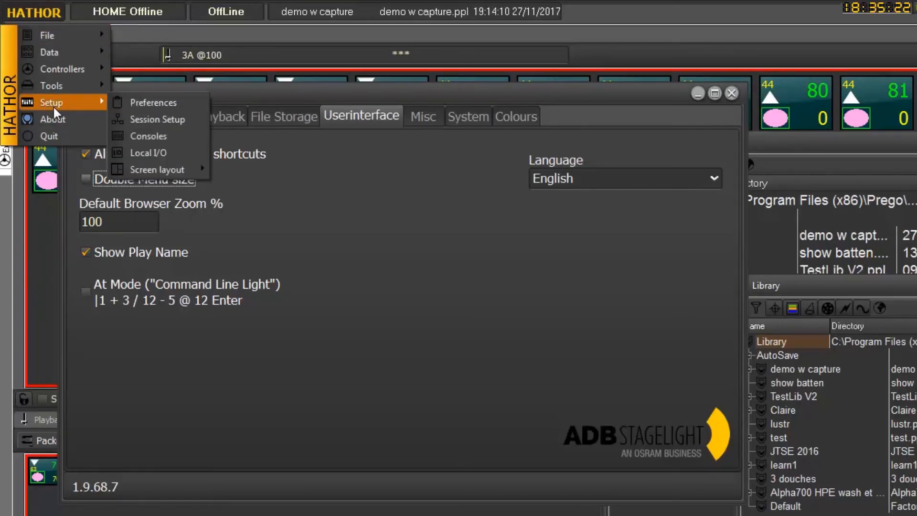
pyautogui.click(277, 236)
pyautogui.click(136, 180)
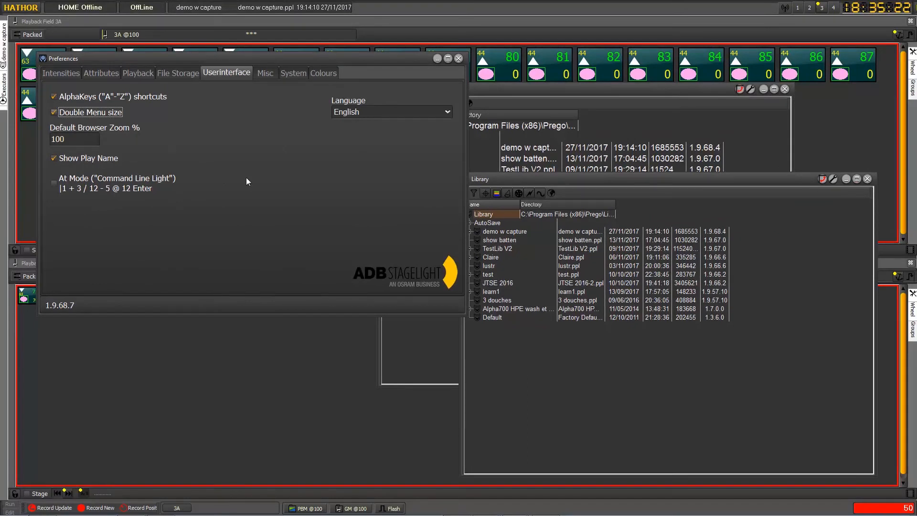
pyautogui.click(459, 59)
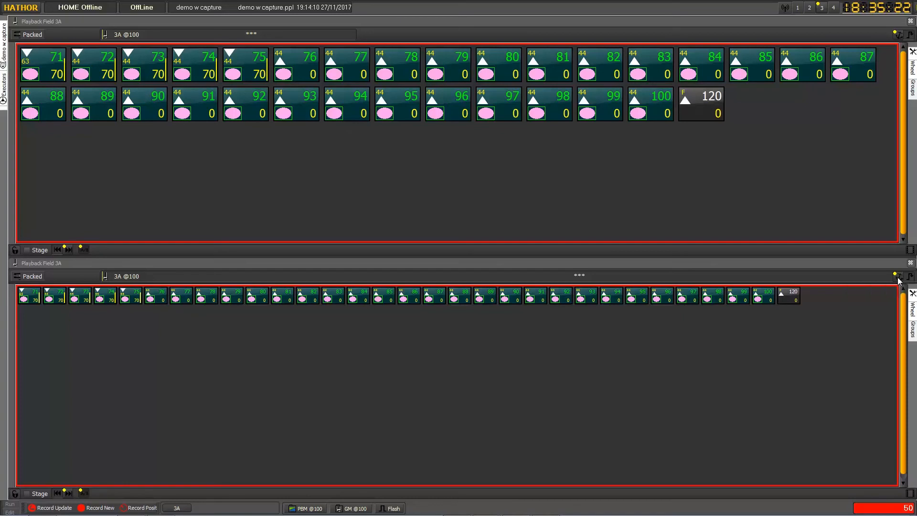
# Turn off Anchor to Global Selection for both Playback Field 3A windows, and turn it back on for both
pyautogui.click(898, 37)
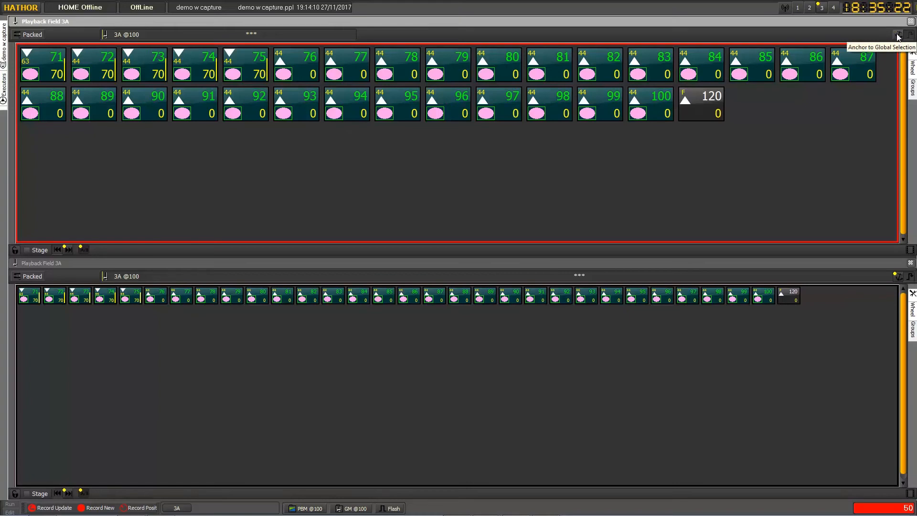
pyautogui.click(898, 278)
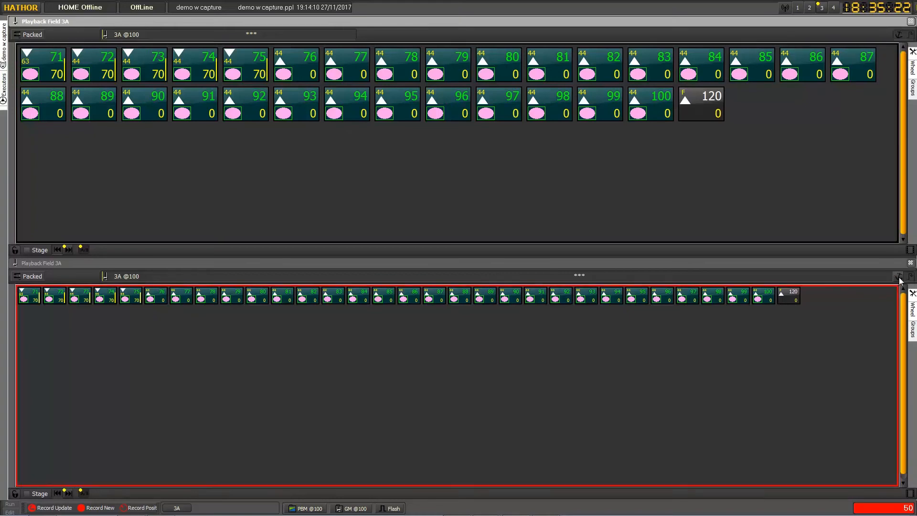
pyautogui.click(899, 34)
pyautogui.click(897, 276)
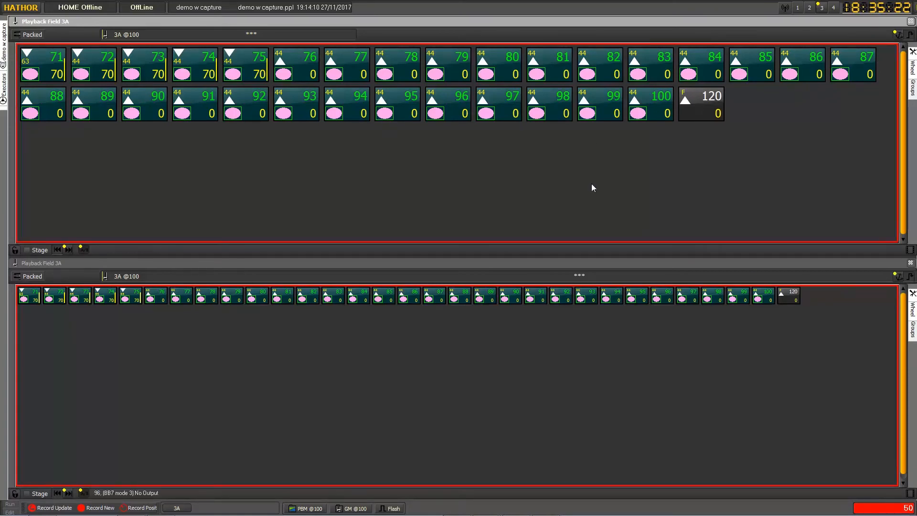
# Enlarge the channel cells of the lower Playback Field 3A until they fill two rows
pyautogui.click(228, 323)
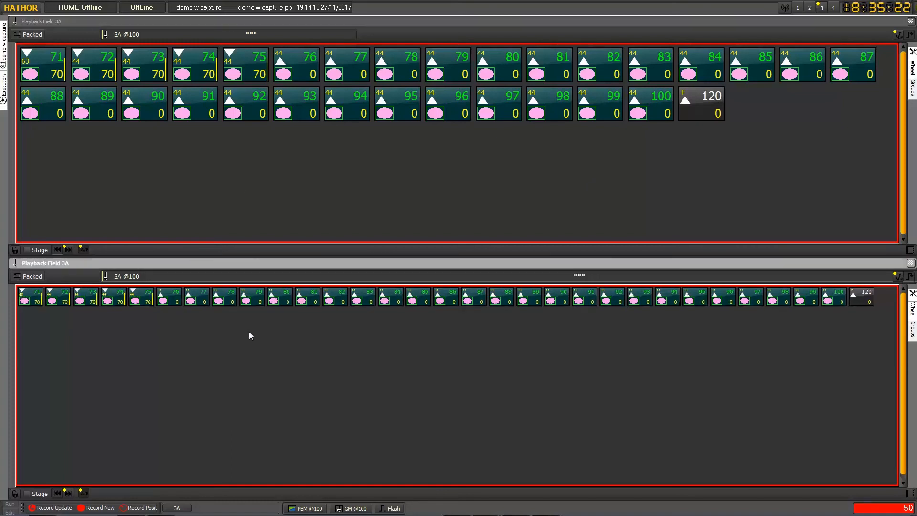
pyautogui.scroll(8, 249, 332)
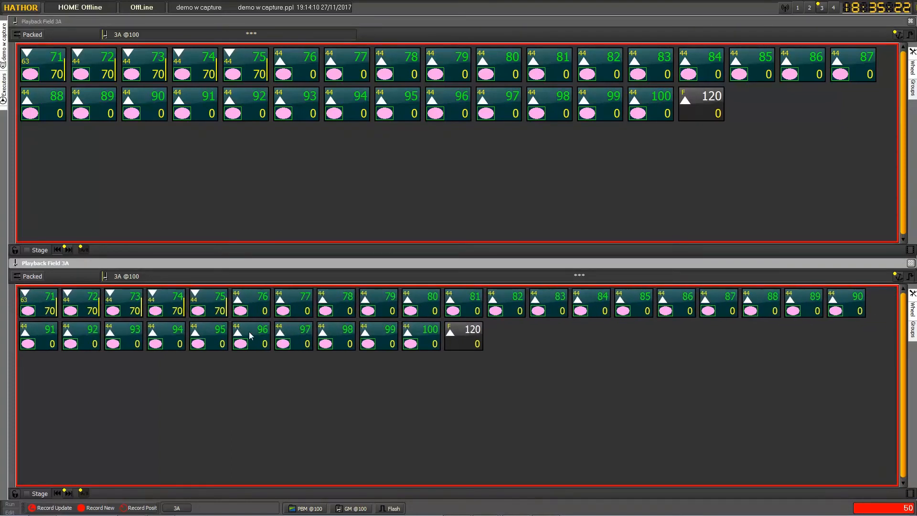
pyautogui.scroll(2, 250, 336)
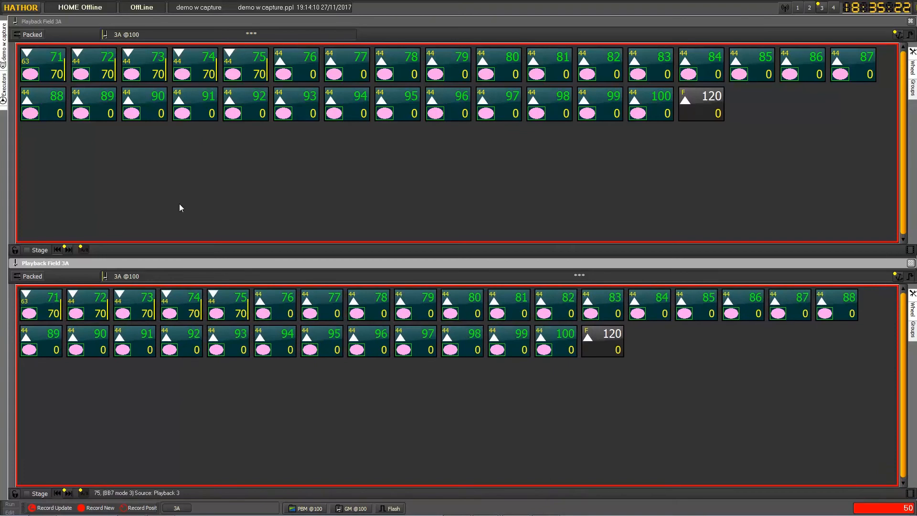
# Select channels 71, 75 to 78, 89 and 90 in the upper Playback Field 3A and channels 94 to 97 in the lower one
pyautogui.click(55, 61)
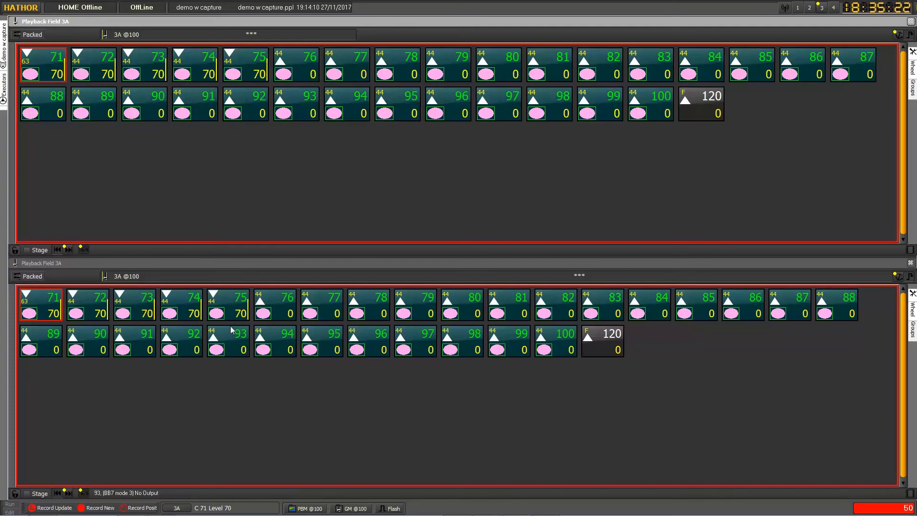
pyautogui.click(248, 77)
pyautogui.keyDown('shift'); pyautogui.click(395, 66); pyautogui.keyUp('shift')
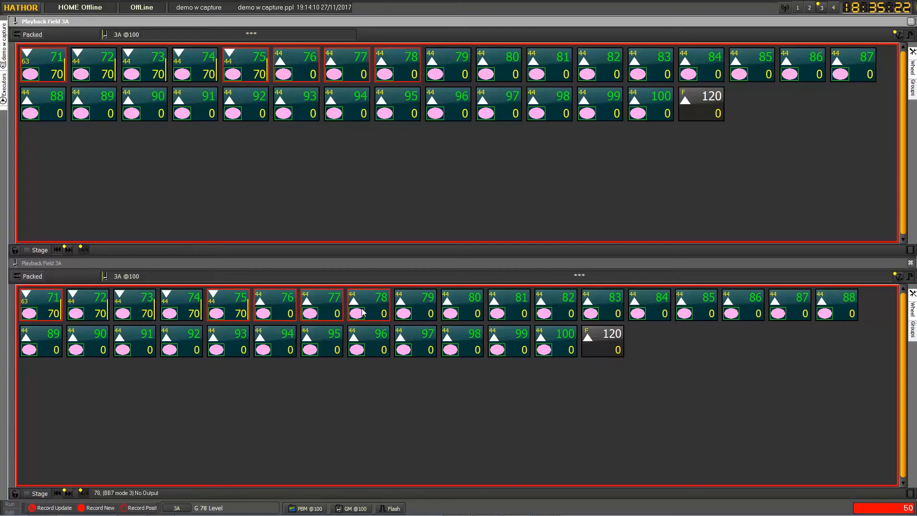
pyautogui.click(275, 339)
pyautogui.keyDown('shift'); pyautogui.click(406, 341); pyautogui.keyUp('shift')
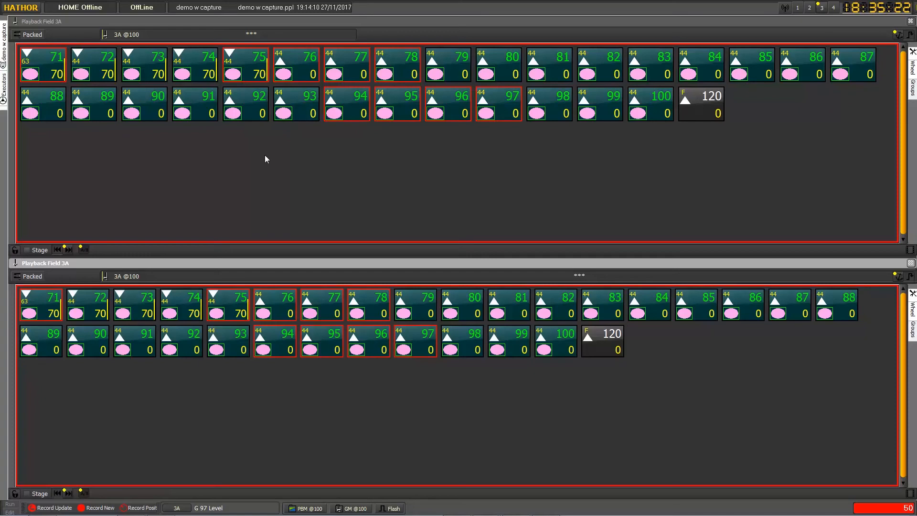
pyautogui.click(106, 109)
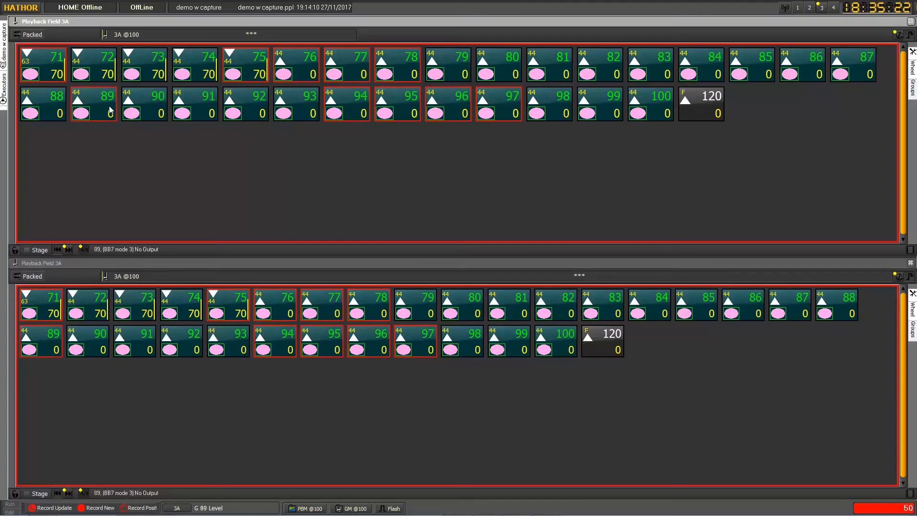
pyautogui.click(143, 104)
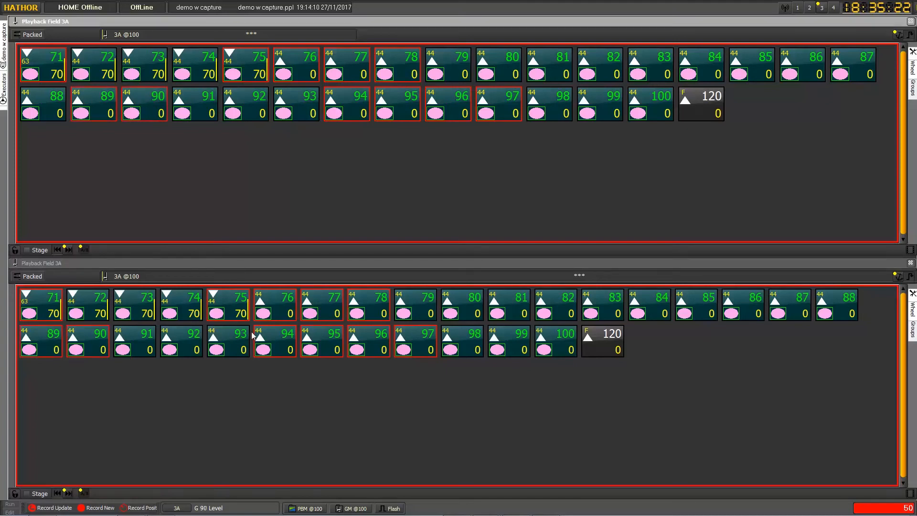
# Toggle Anchor to Global Selection for the lower Playback Field 3A and select channel 91 in the upper one
pyautogui.click(898, 277)
pyautogui.click(197, 97)
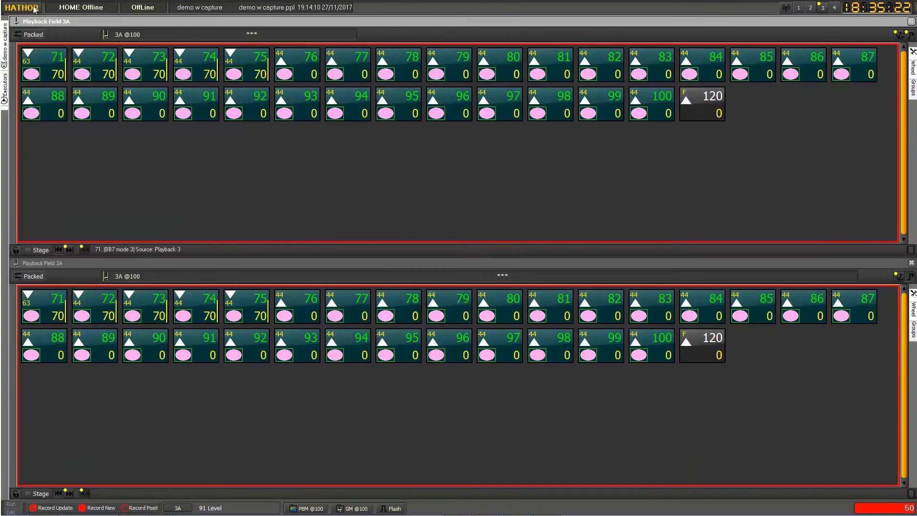
# Open the Playback controller, make its window dockable and dock it to the right of both Playback Field 3A windows
pyautogui.click(27, 6)
pyautogui.moveTo(71, 65)
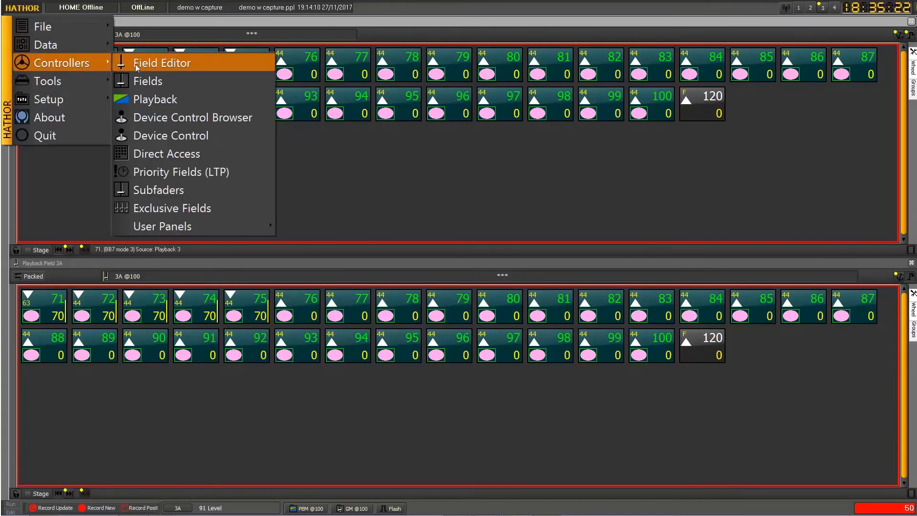
pyautogui.click(171, 100)
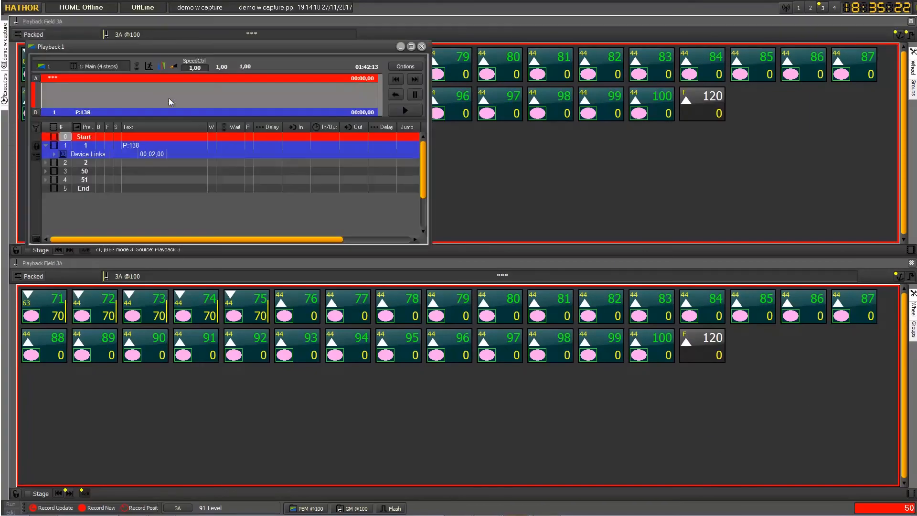
pyautogui.rightClick(160, 46)
pyautogui.click(180, 56)
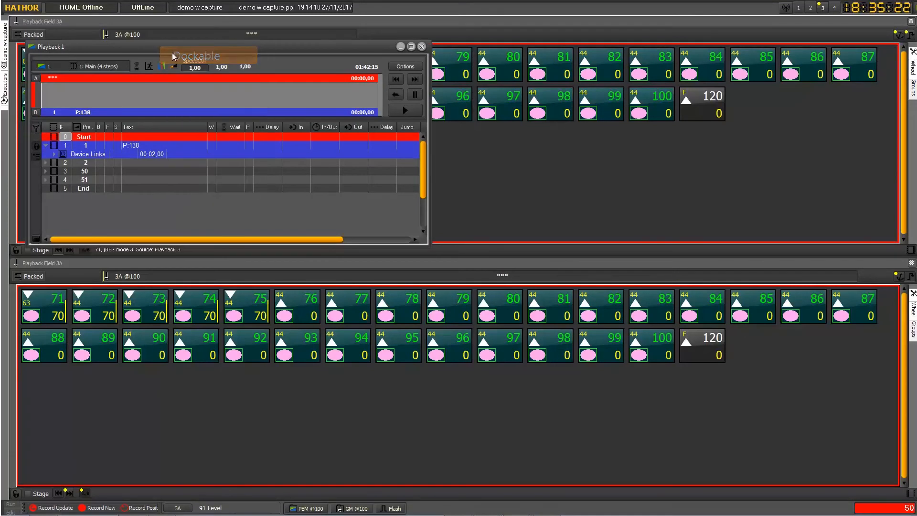
pyautogui.moveTo(166, 48); pyautogui.dragTo(250, 78)
pyautogui.moveTo(814, 218); pyautogui.dragTo(868, 257)
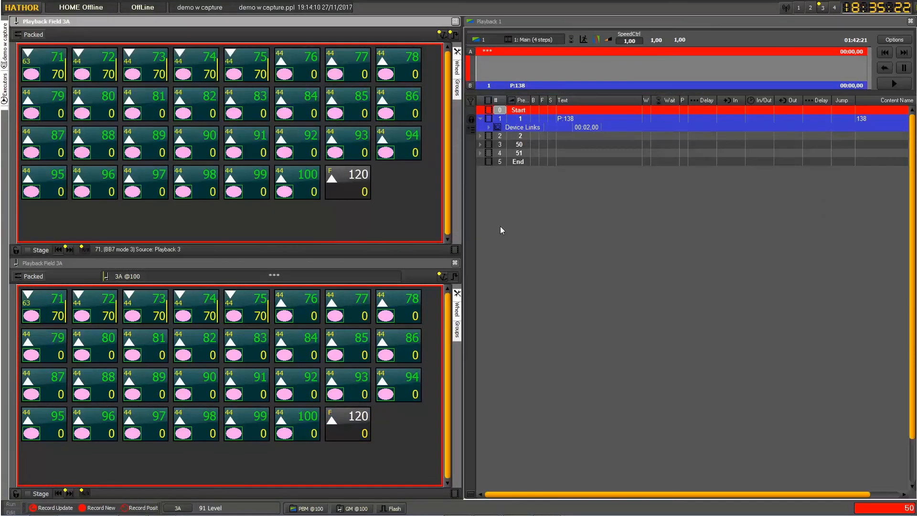
# Shrink the channel cells of the upper and lower Playback Field 3A until the channels fit in three rows
pyautogui.scroll(-5, 402, 196)
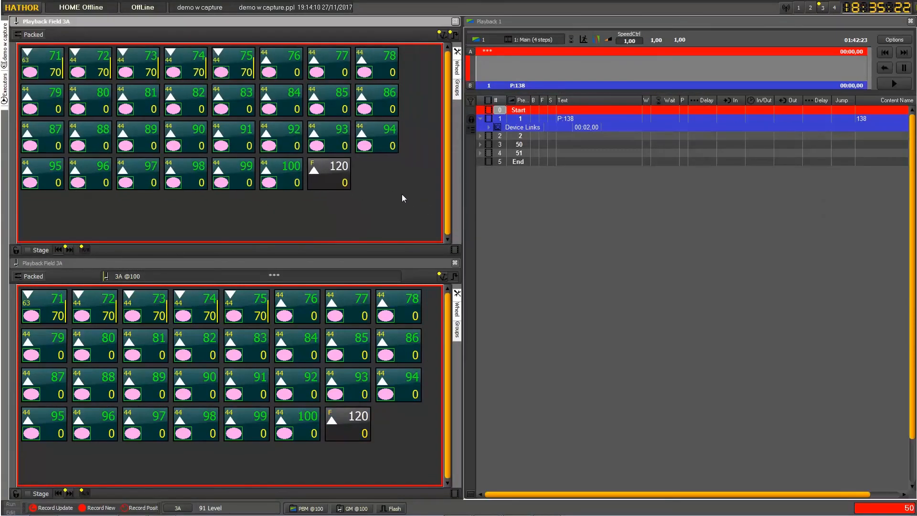
pyautogui.scroll(-2, 402, 194)
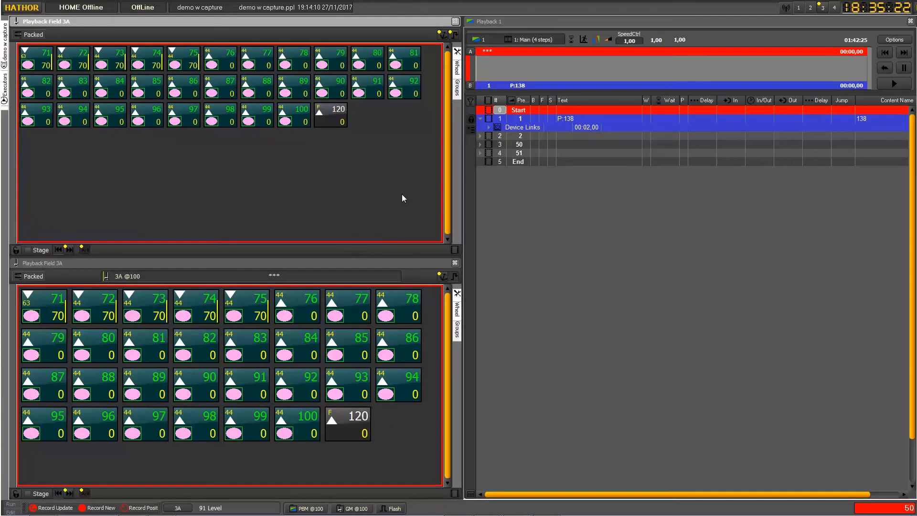
pyautogui.scroll(-4, 437, 323)
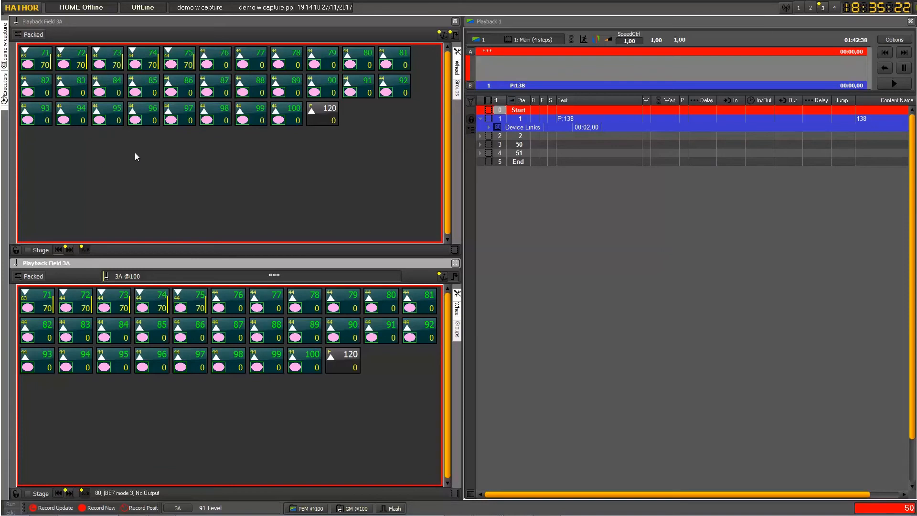
# Switch the upper Playback Field 3A to the Numeric layout and look through its channel list, comparing it with the lower field
pyautogui.click(34, 36)
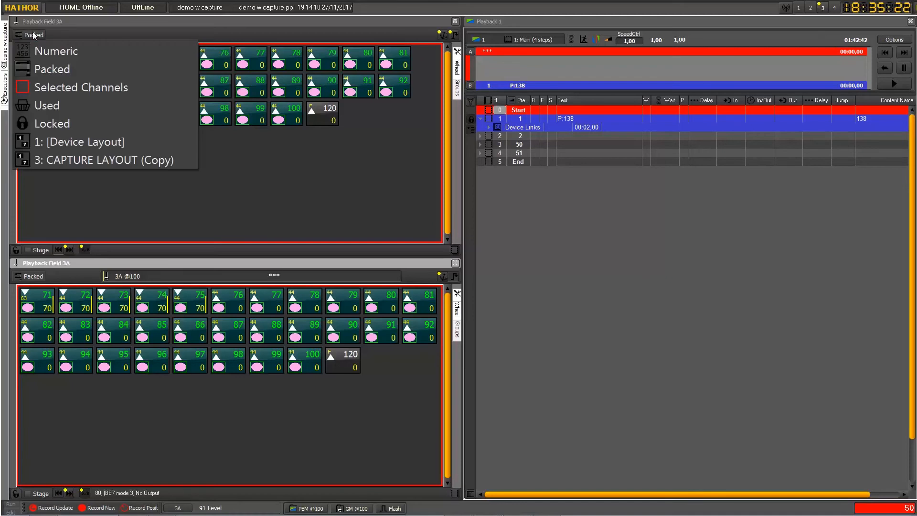
pyautogui.click(50, 51)
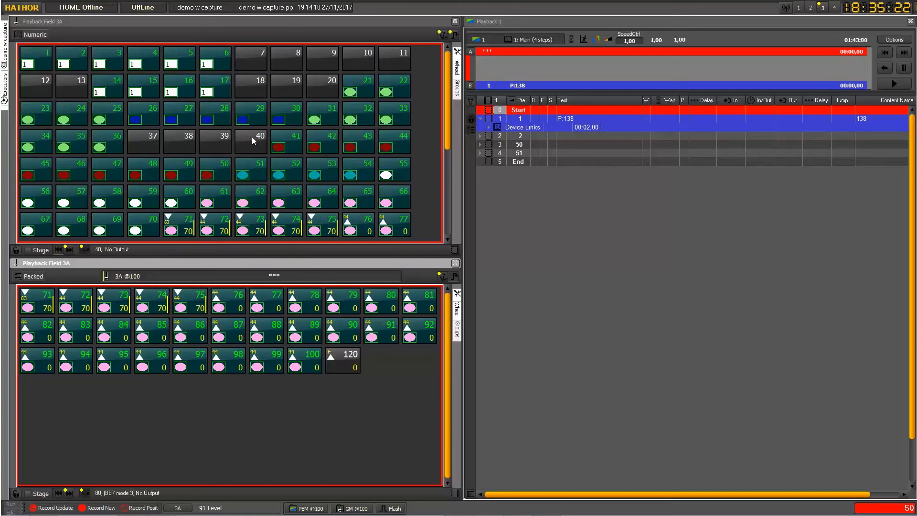
pyautogui.scroll(-2, 420, 154)
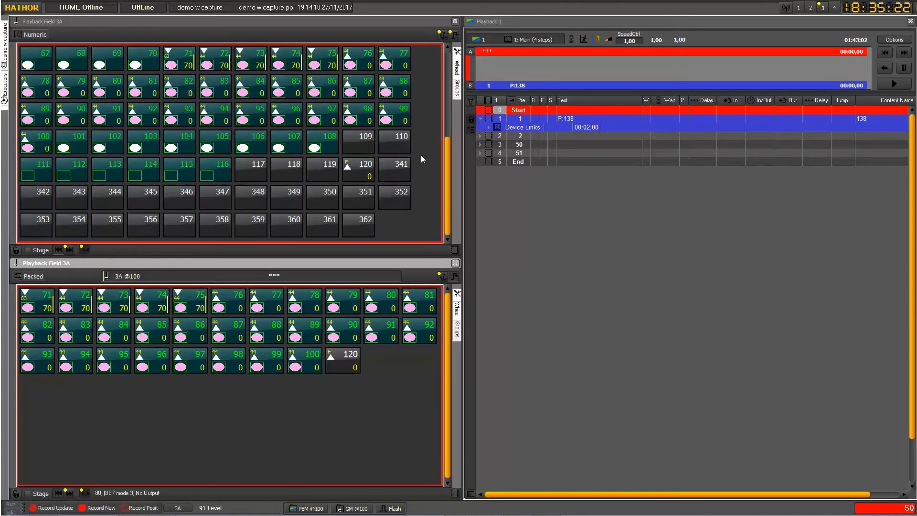
pyautogui.scroll(2, 420, 155)
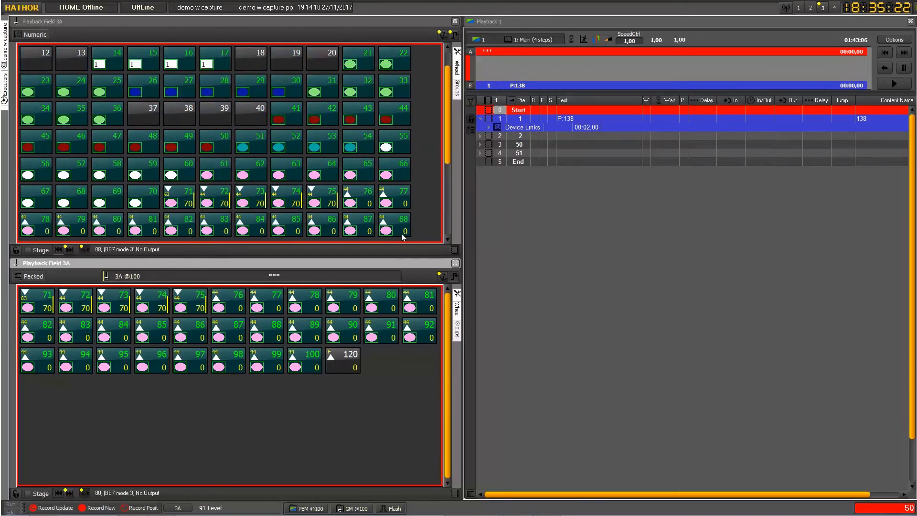
pyautogui.scroll(-1, 455, 280)
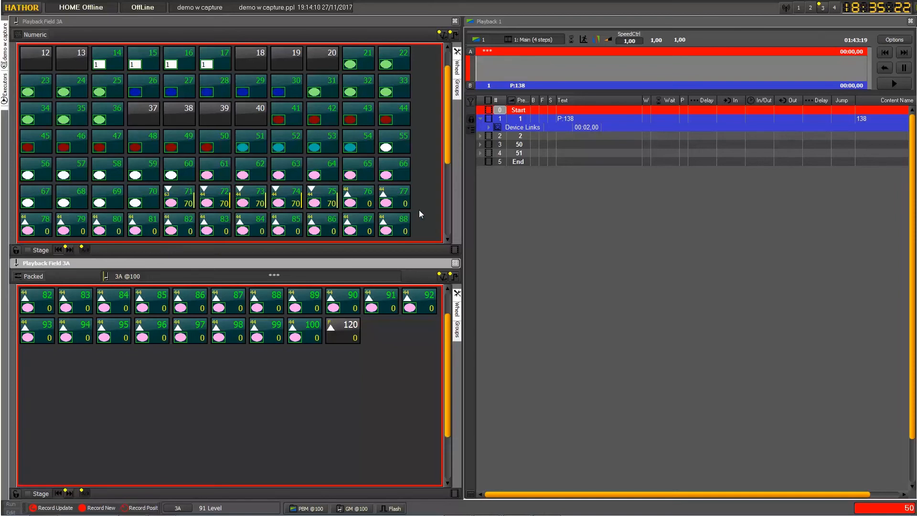
pyautogui.scroll(1, 417, 201)
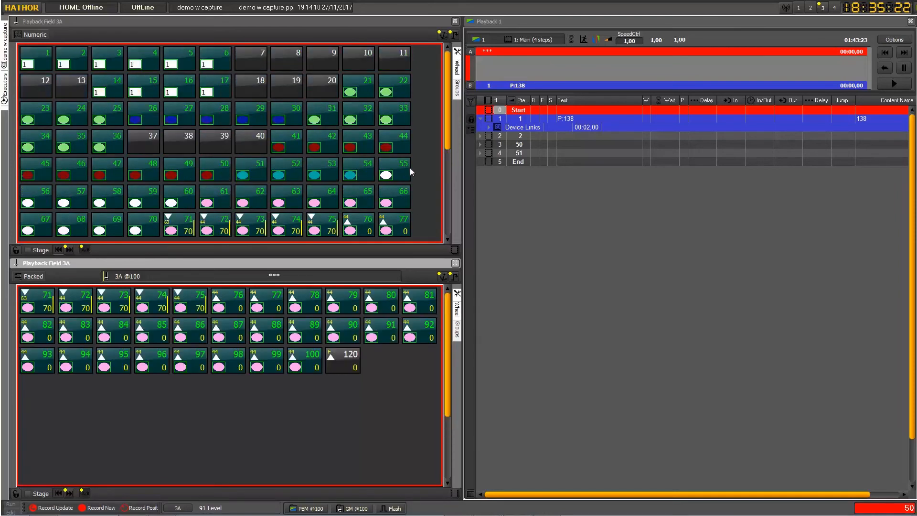
pyautogui.click(422, 137)
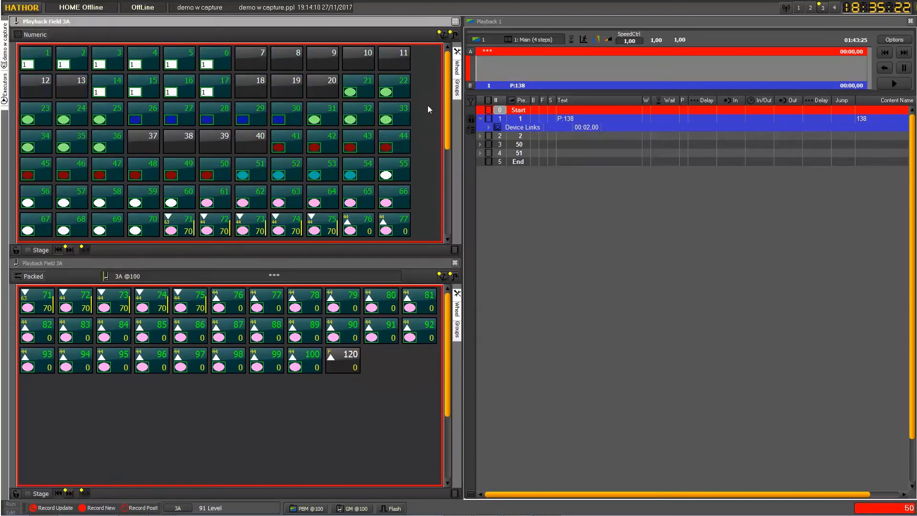
pyautogui.scroll(-1, 423, 123)
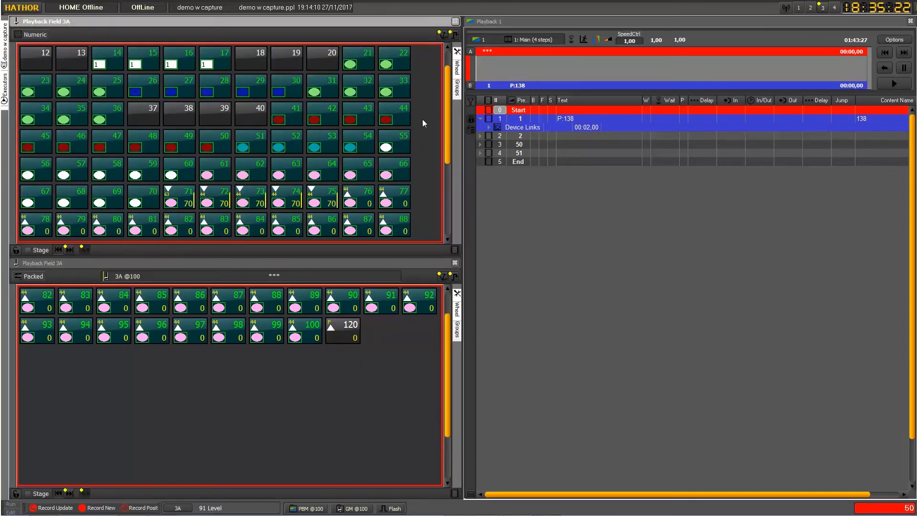
pyautogui.scroll(-1, 422, 123)
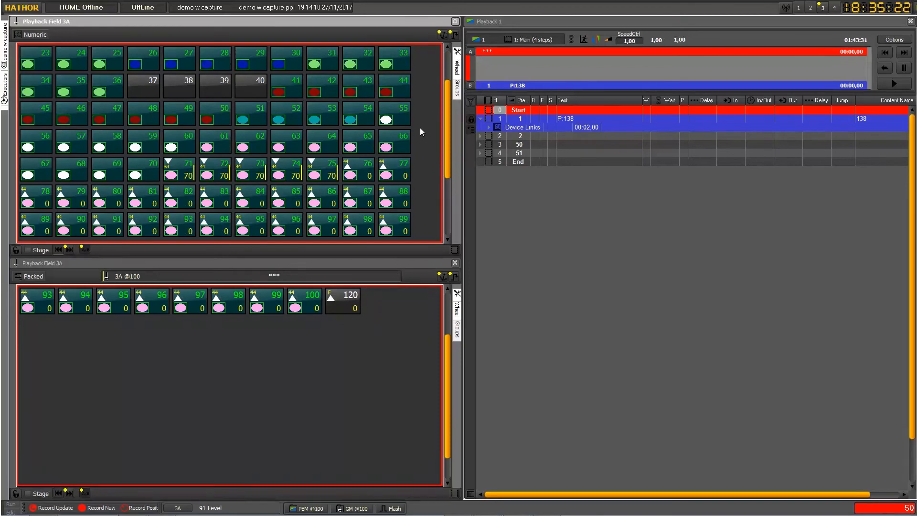
pyautogui.scroll(2, 423, 143)
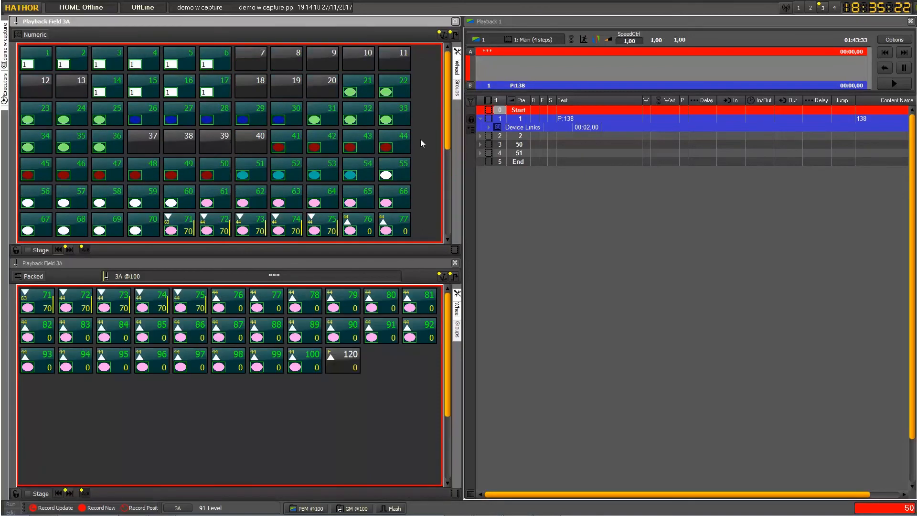
pyautogui.scroll(-2, 421, 140)
pyautogui.scroll(2, 421, 140)
# Return the upper playback field to the Packed layout and run Playback 1 forward to preset 2
pyautogui.click(36, 34)
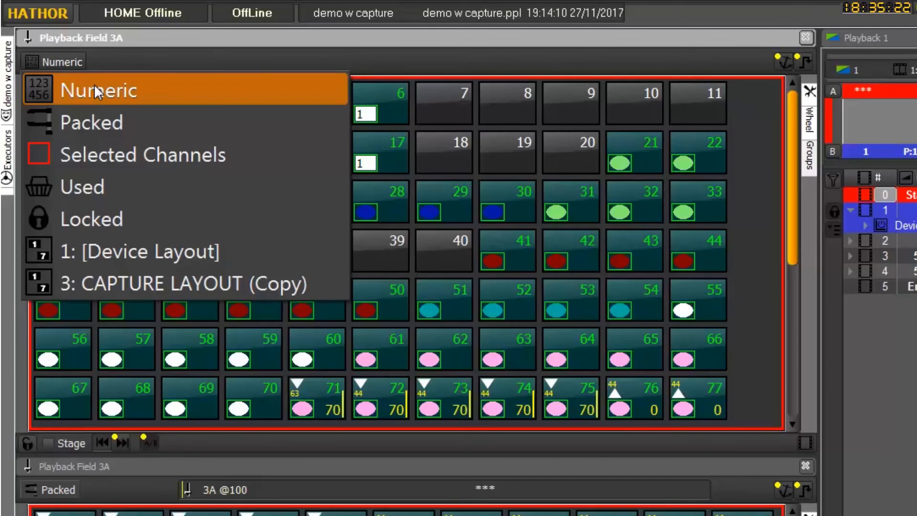
pyautogui.click(99, 122)
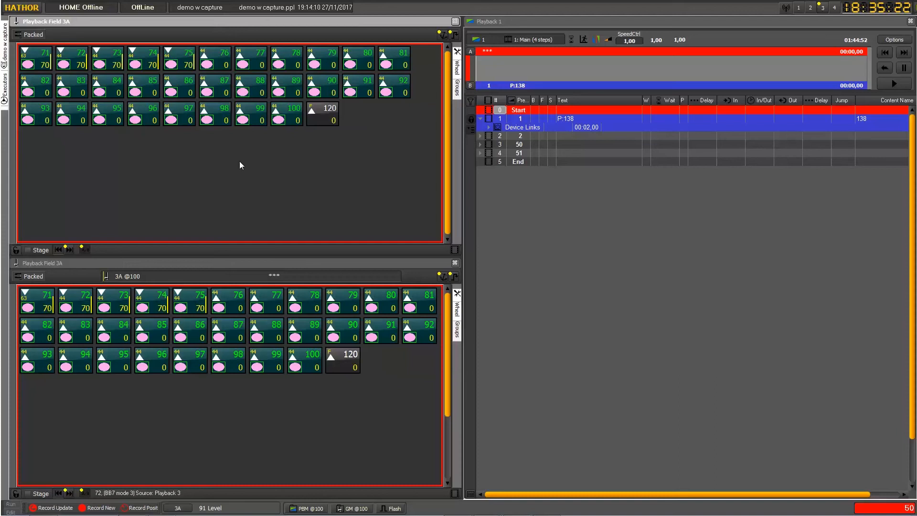
pyautogui.click(895, 83)
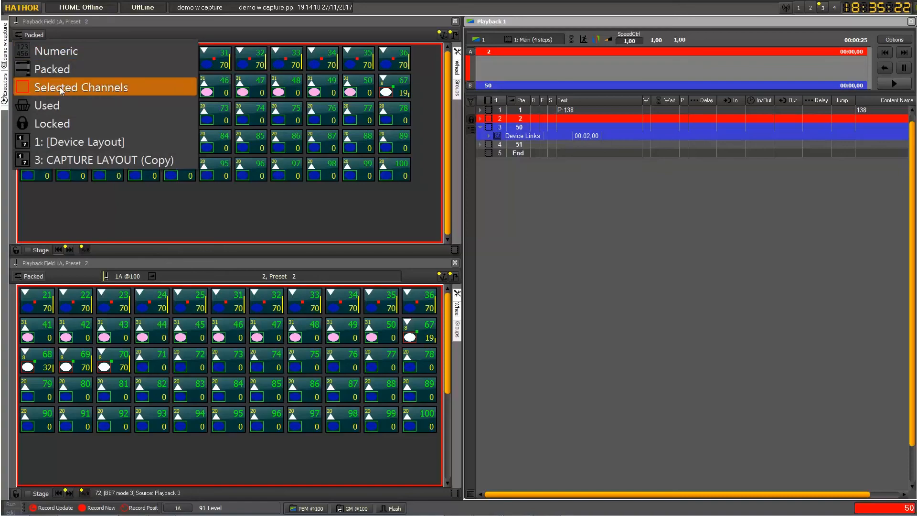
# Show Selected Channels in the Playback Field 1A windows with nothing selected and return them to Packed
pyautogui.click(61, 89)
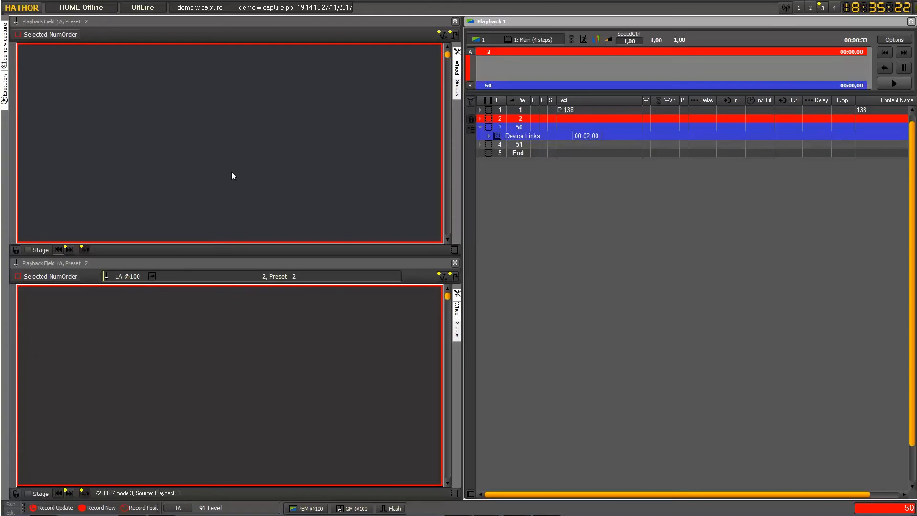
pyautogui.click(47, 36)
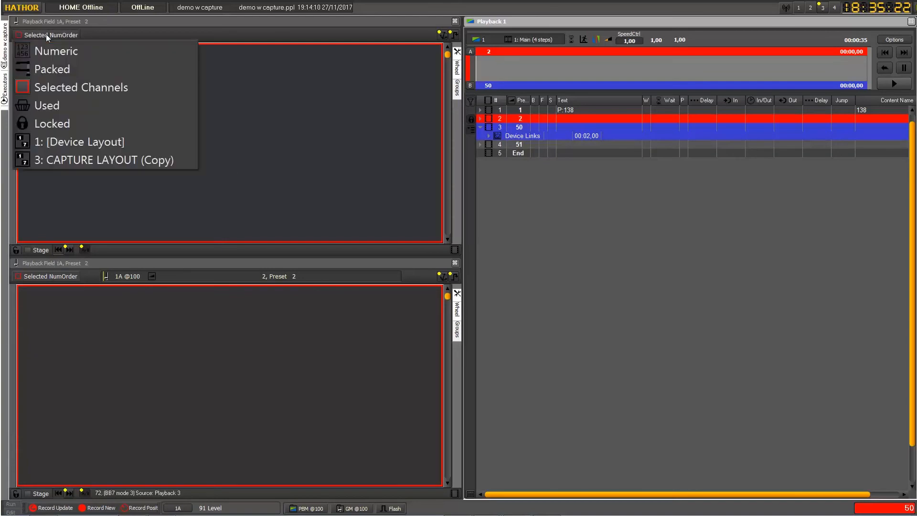
pyautogui.click(50, 69)
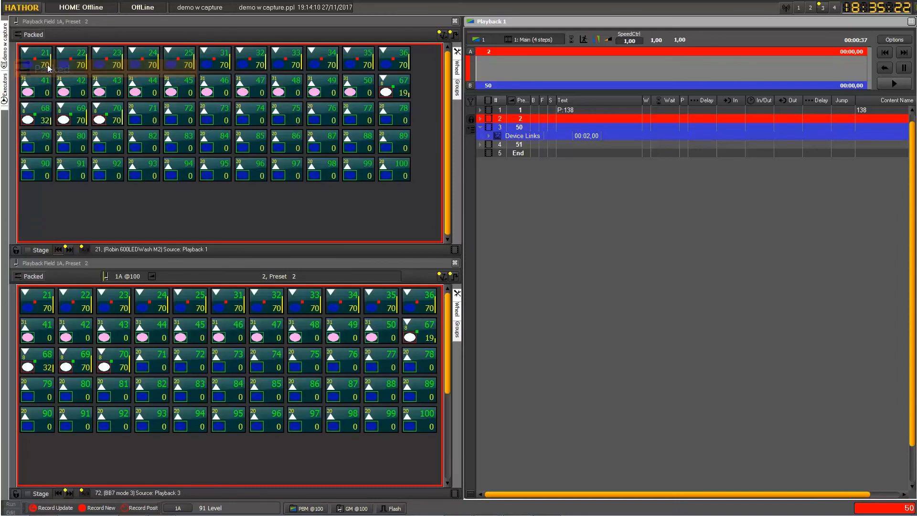
# Select channels 21, 23 and 25 in the upper Playback Field 1A and switch its layout to Selected Channels
pyautogui.click(44, 64)
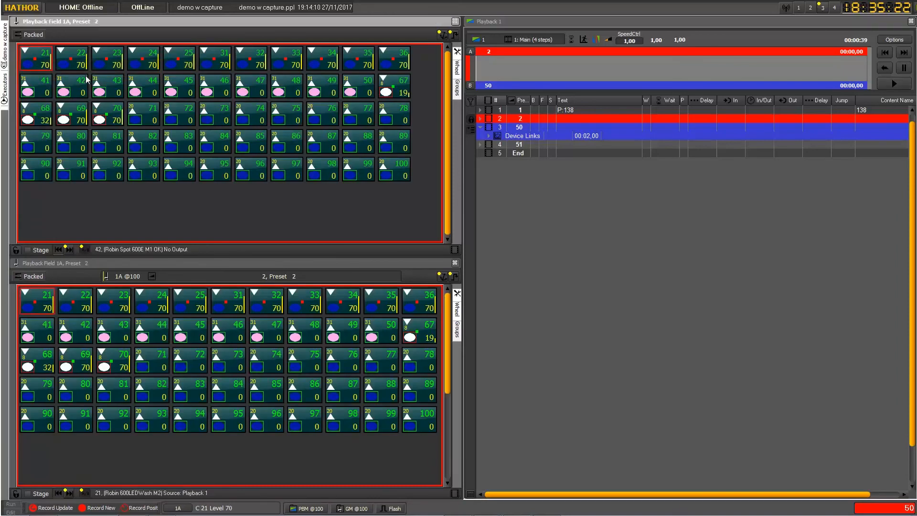
pyautogui.click(113, 62)
pyautogui.click(166, 68)
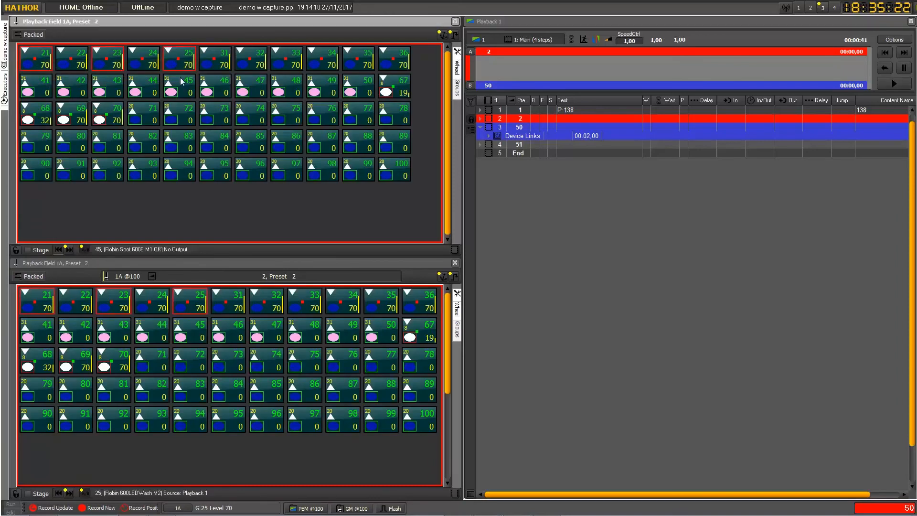
pyautogui.click(37, 35)
pyautogui.click(38, 88)
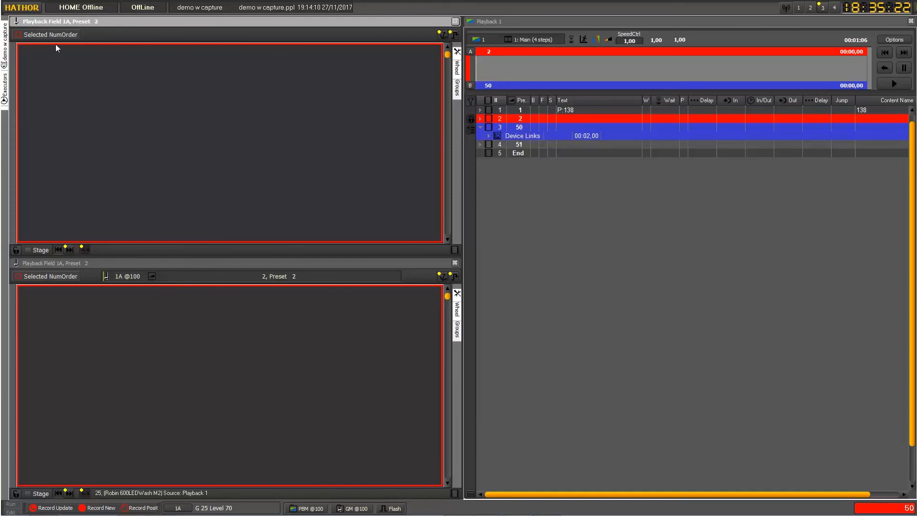
# Select channels 1 to 6 from the Numeric layout of the upper Playback Field 1A and show only the Selected Channels
pyautogui.click(46, 36)
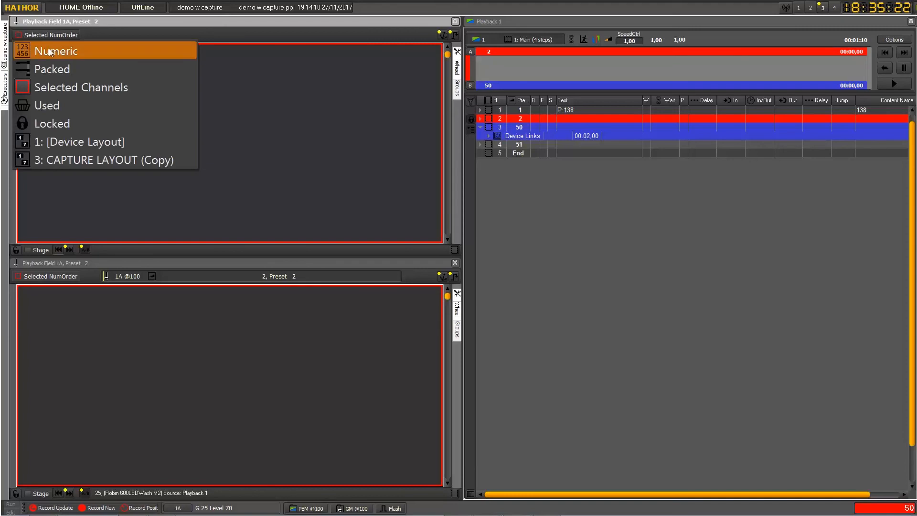
pyautogui.click(49, 53)
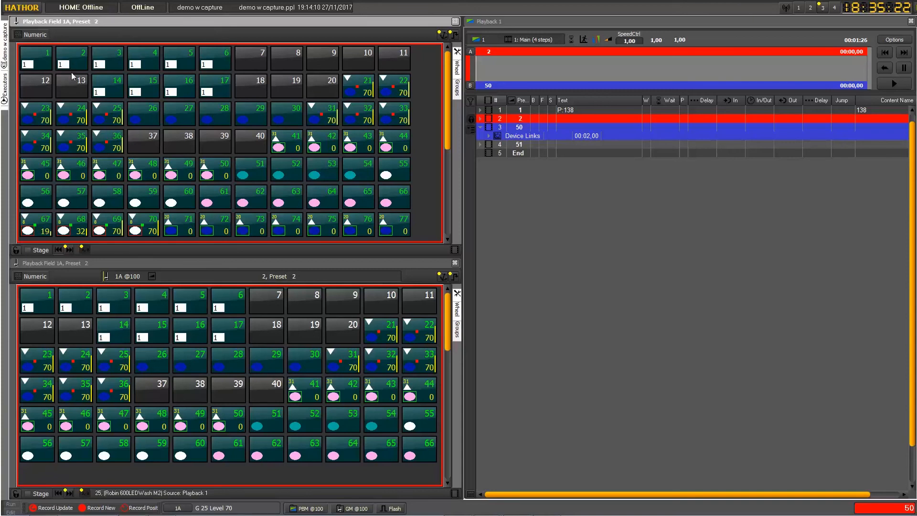
pyautogui.click(47, 64)
pyautogui.keyDown('shift'); pyautogui.click(209, 70); pyautogui.keyUp('shift')
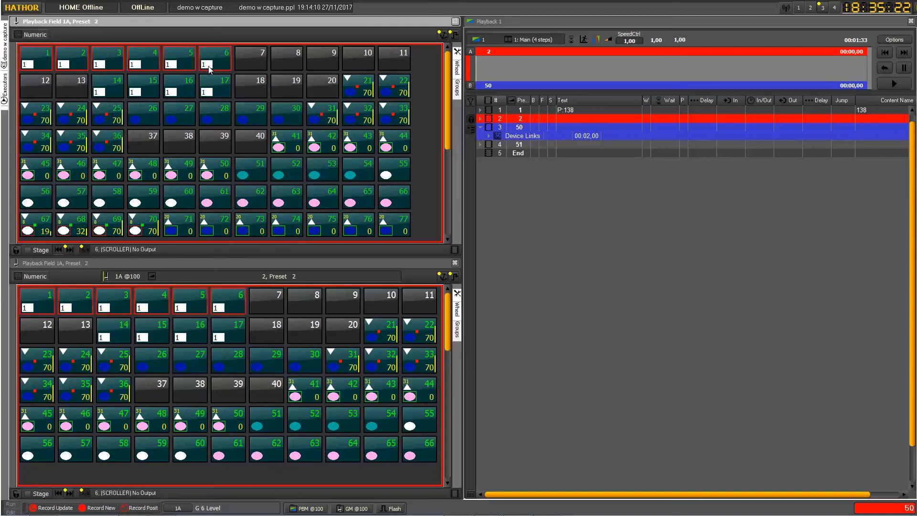
pyautogui.click(38, 35)
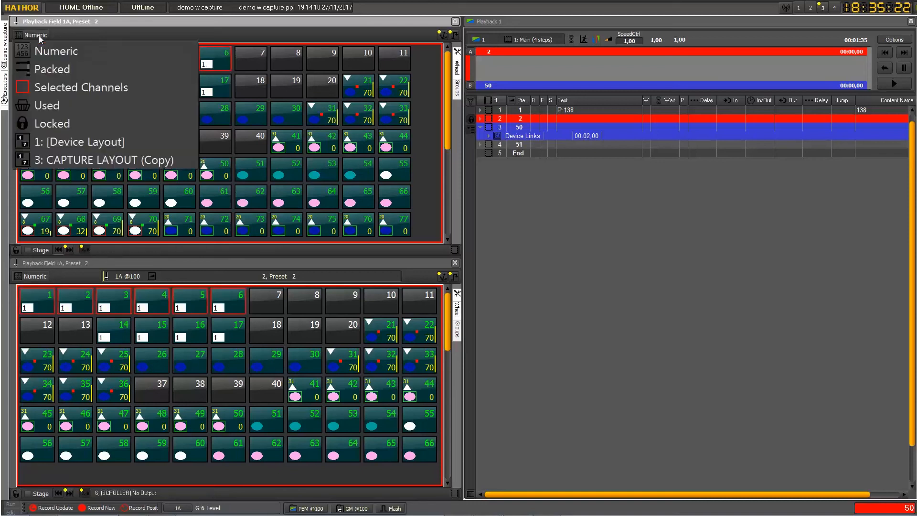
pyautogui.click(51, 89)
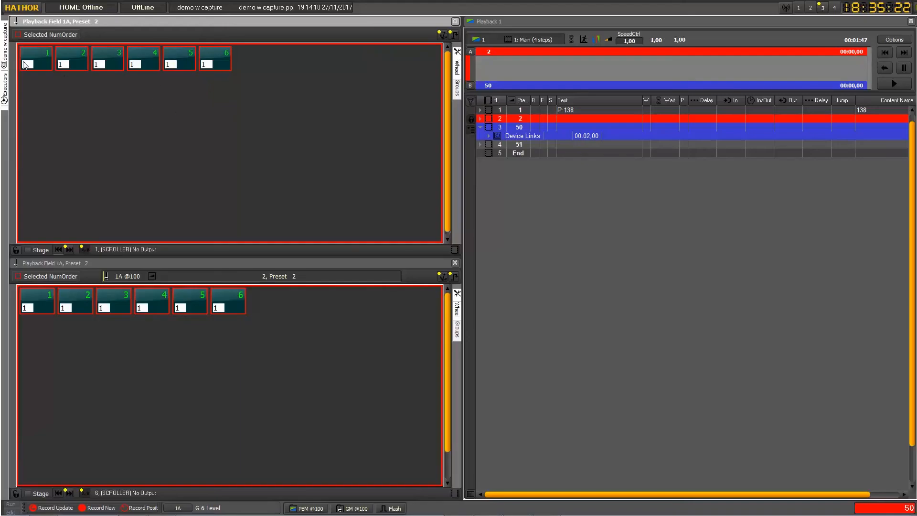
# Lock channels 1 to 6 in the upper Playback Field 1A and reduce that window to a narrow strip
pyautogui.click(39, 35)
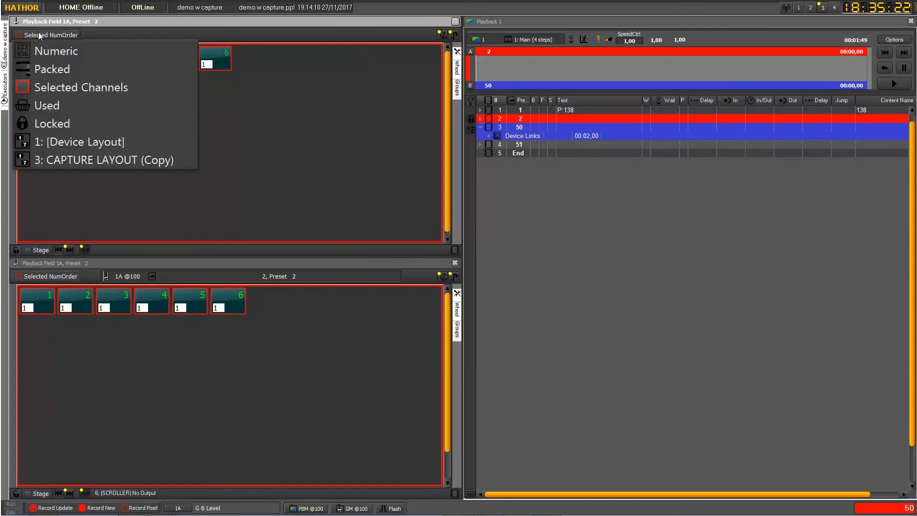
pyautogui.click(60, 129)
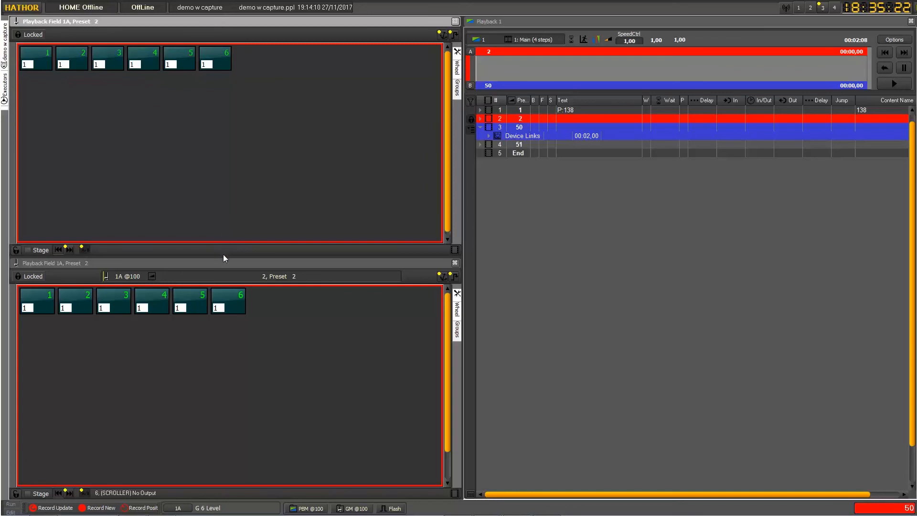
pyautogui.moveTo(224, 253); pyautogui.dragTo(235, 121)
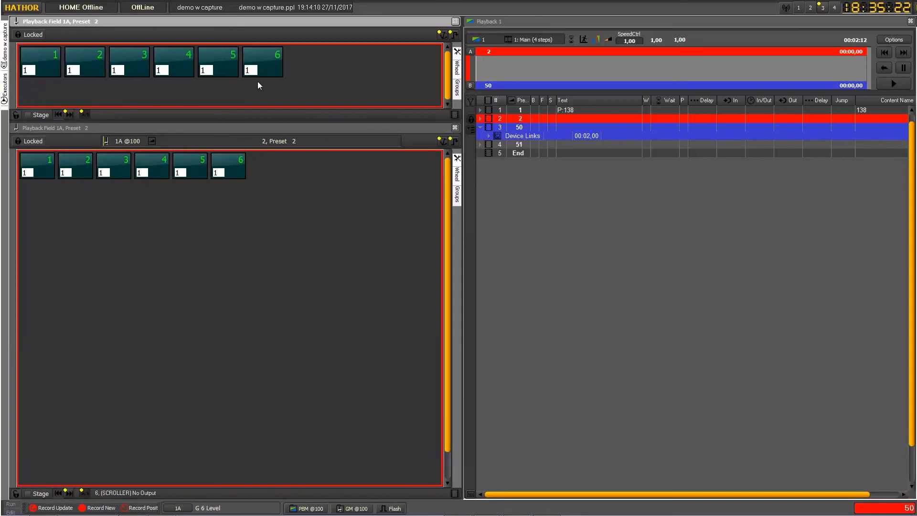
# Select channels 41 to 50 from the Packed layout of the lower Playback Field 1A, show them as Selected Channels and lock them
pyautogui.click(280, 218)
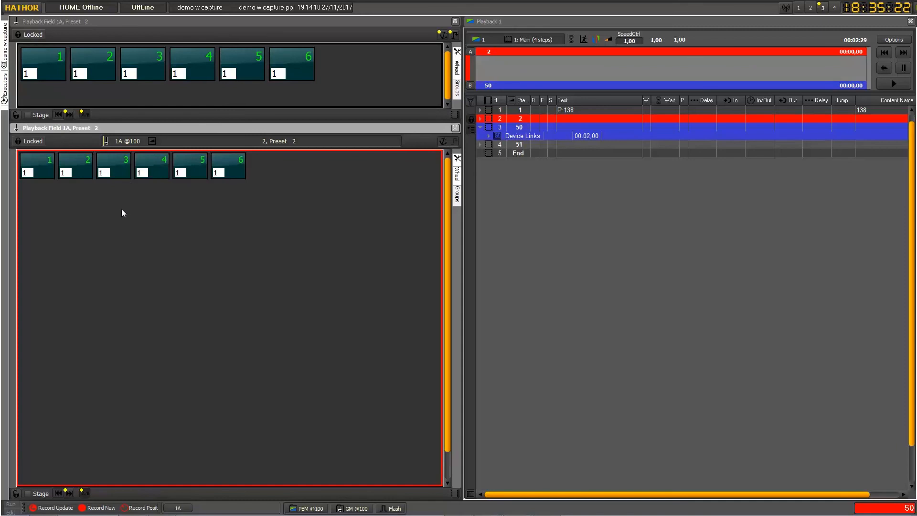
pyautogui.click(35, 142)
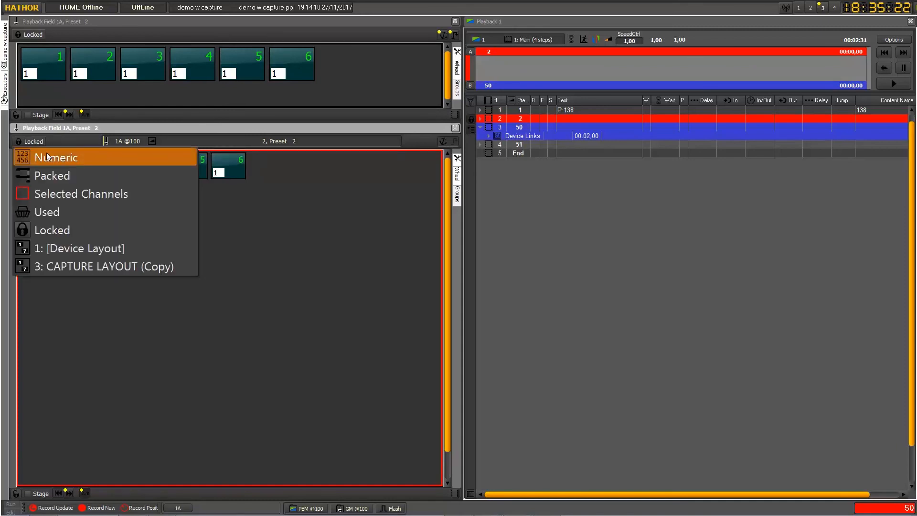
pyautogui.click(52, 176)
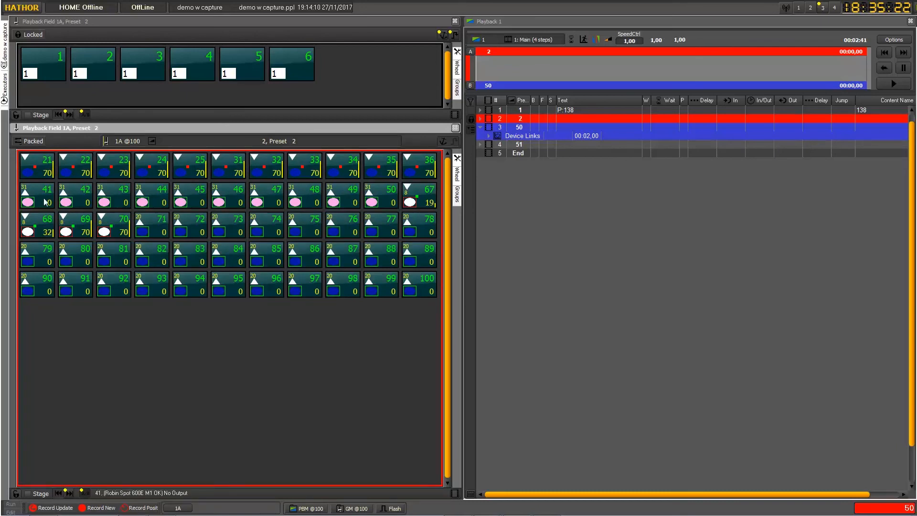
pyautogui.moveTo(45, 202); pyautogui.dragTo(379, 200)
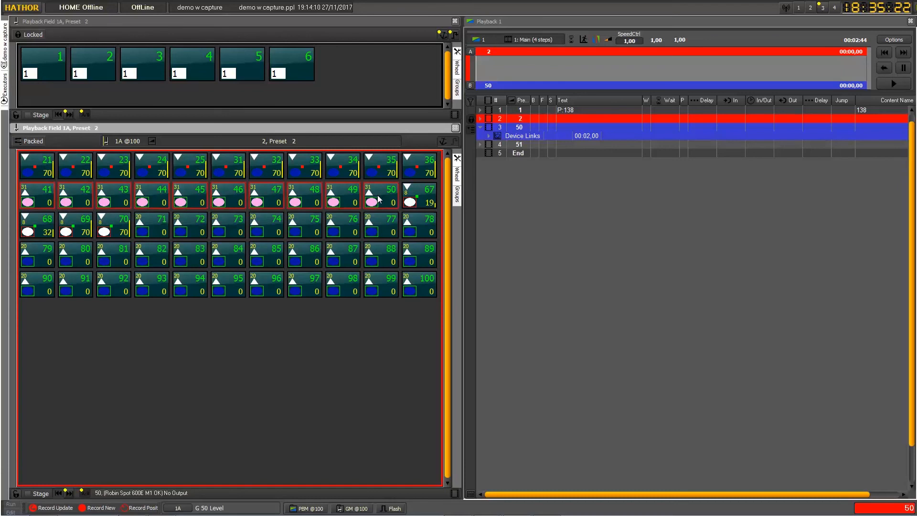
pyautogui.click(41, 141)
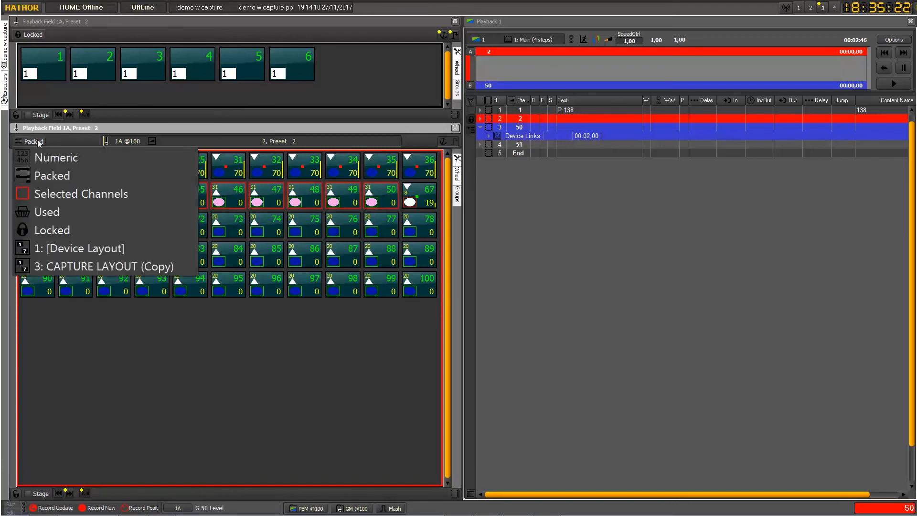
pyautogui.click(53, 191)
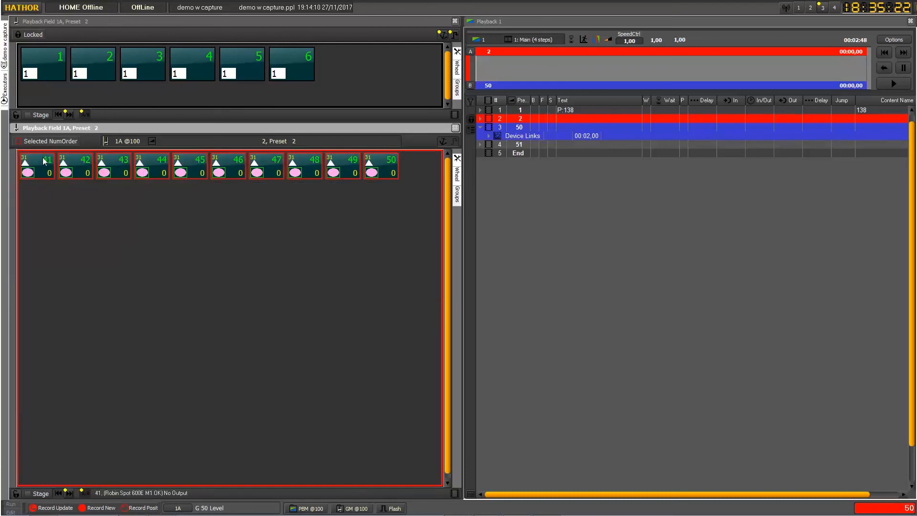
pyautogui.click(40, 141)
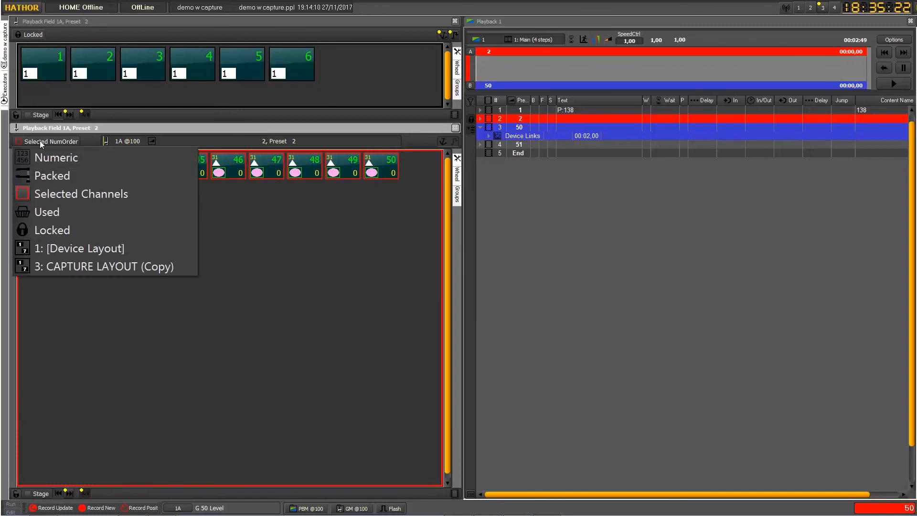
pyautogui.click(61, 230)
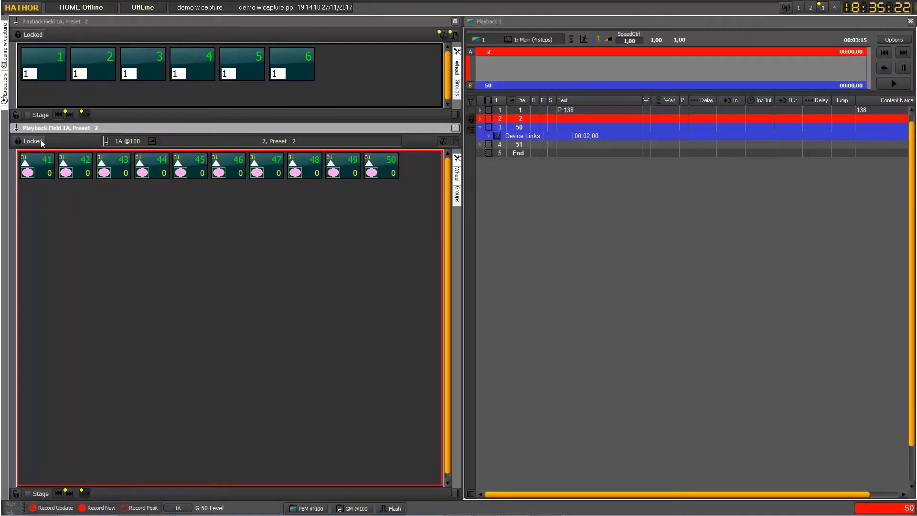
# Switch the lower Playback Field 1A to the Used layout and toggle its Stage view on and off
pyautogui.click(41, 141)
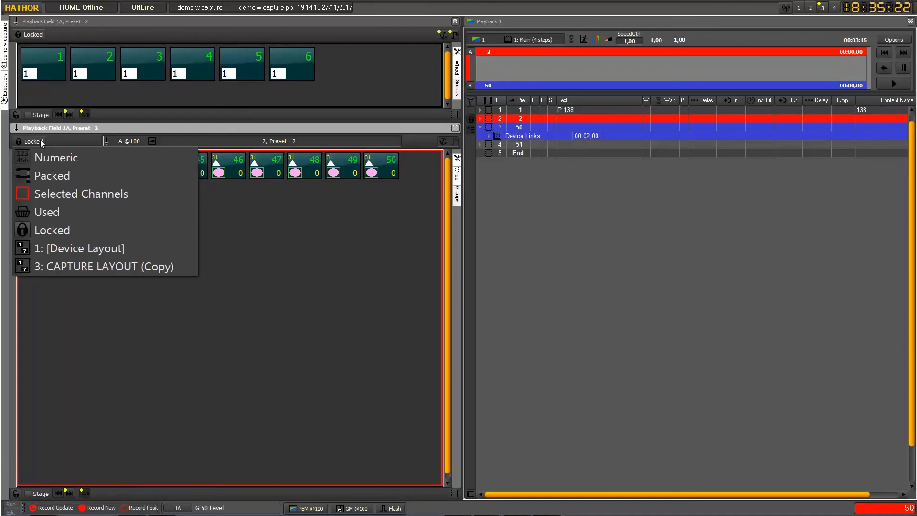
pyautogui.click(56, 212)
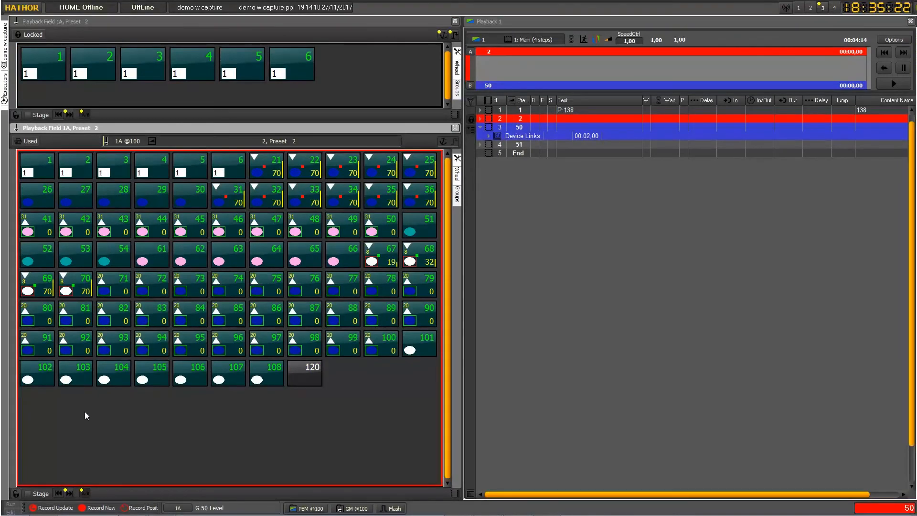
pyautogui.click(28, 496)
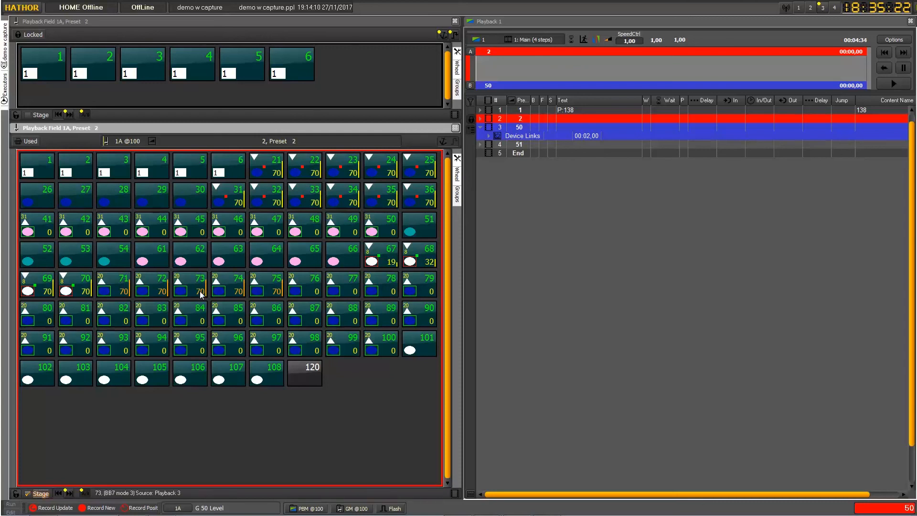
pyautogui.click(27, 494)
pyautogui.click(28, 494)
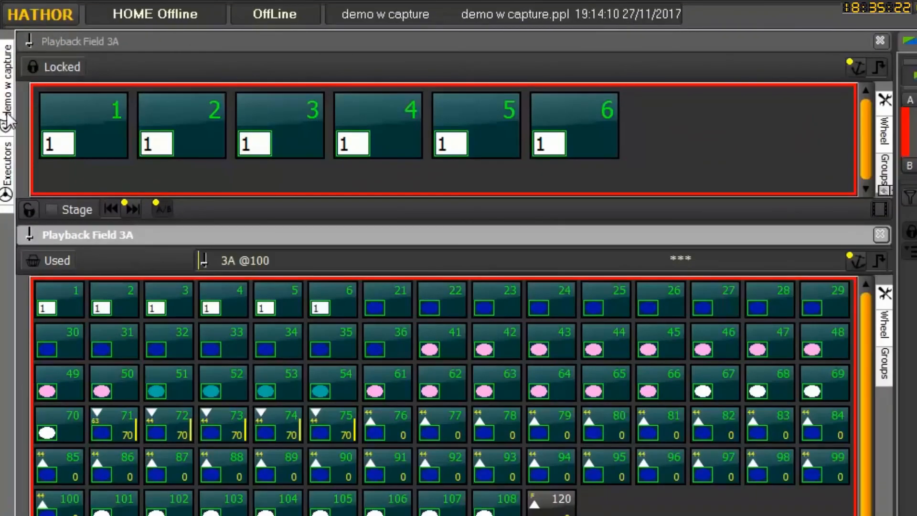
# Open the collapsed demo w capture show browser and pin it beside the playback fields
pyautogui.click(8, 88)
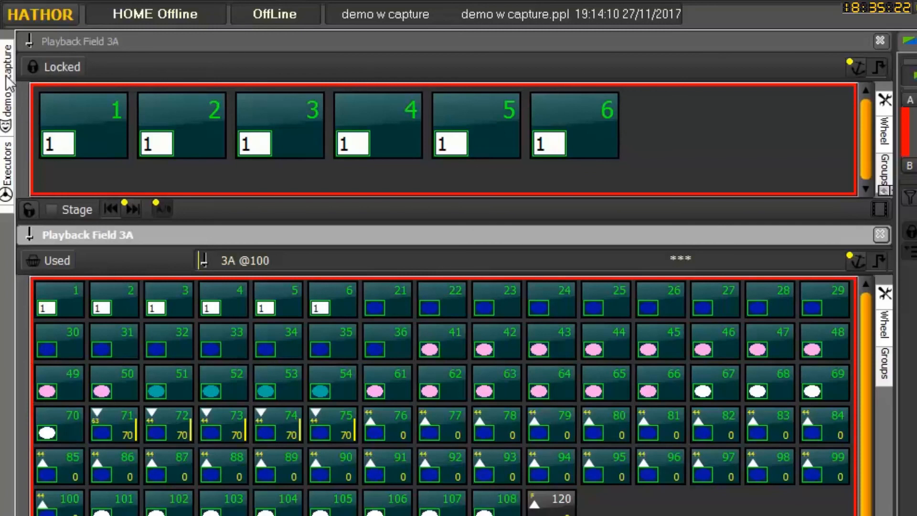
pyautogui.moveTo(9, 84)
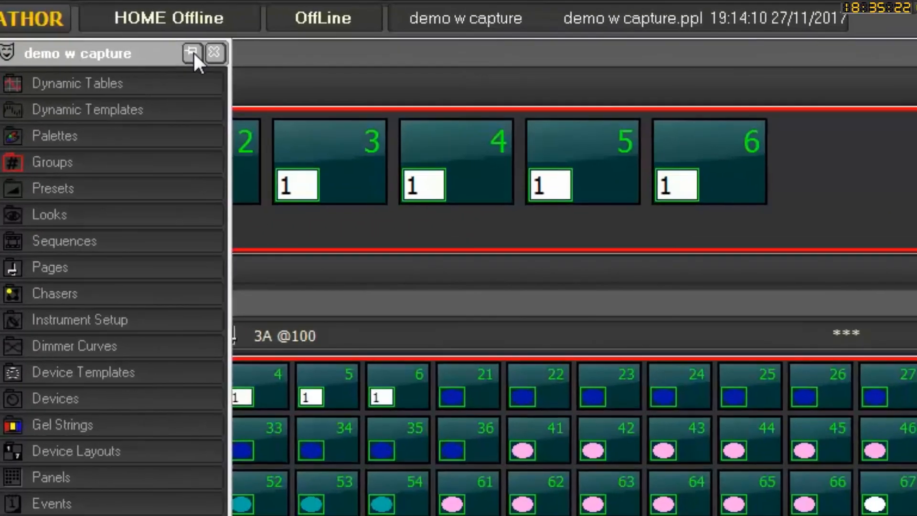
pyautogui.click(193, 51)
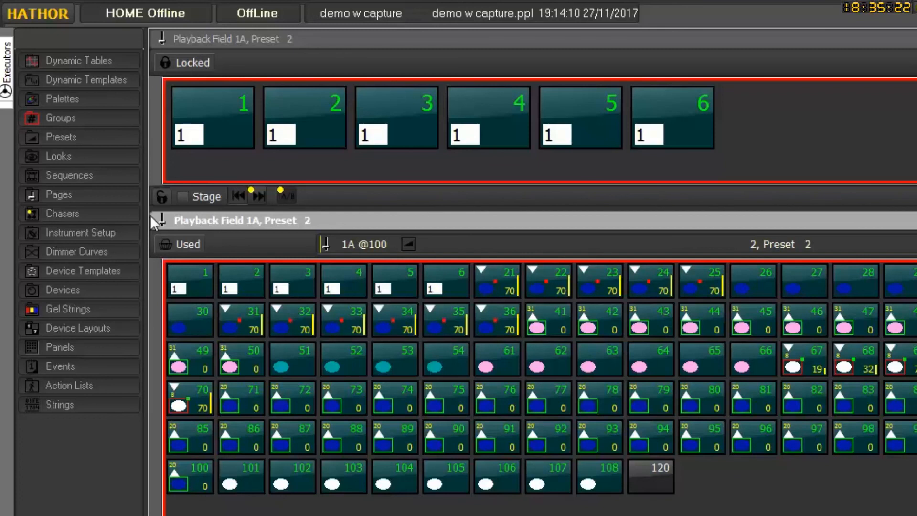
# Examine the Pages and Presets lists in the show browser, including the options available for Preset 2, and collapse them
pyautogui.click(71, 196)
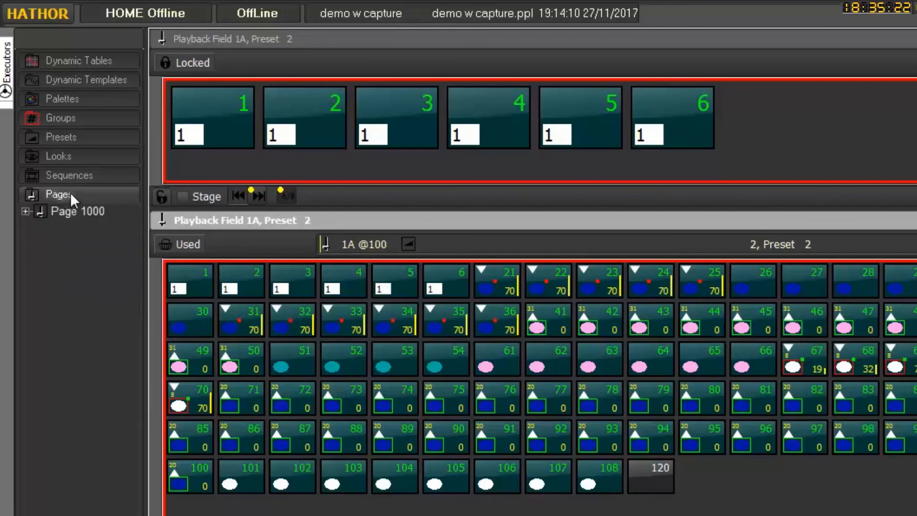
pyautogui.click(70, 193)
pyautogui.click(70, 137)
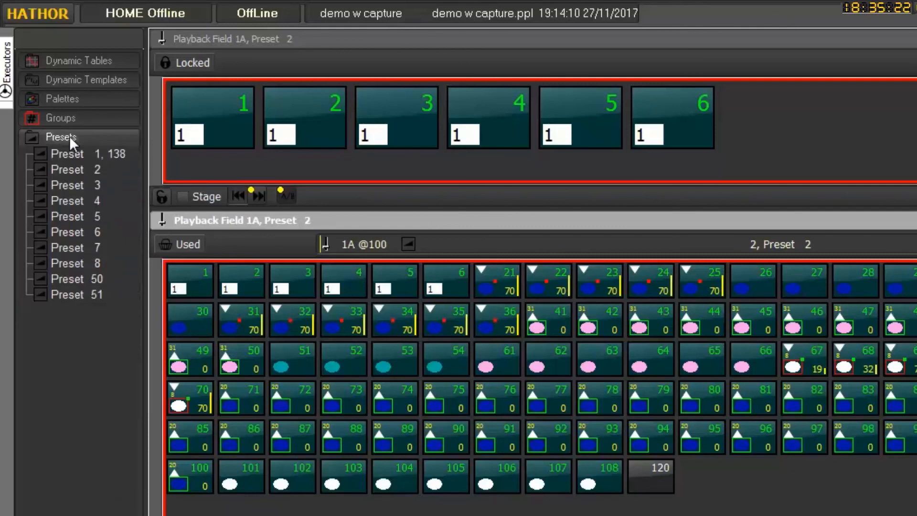
pyautogui.rightClick(80, 164)
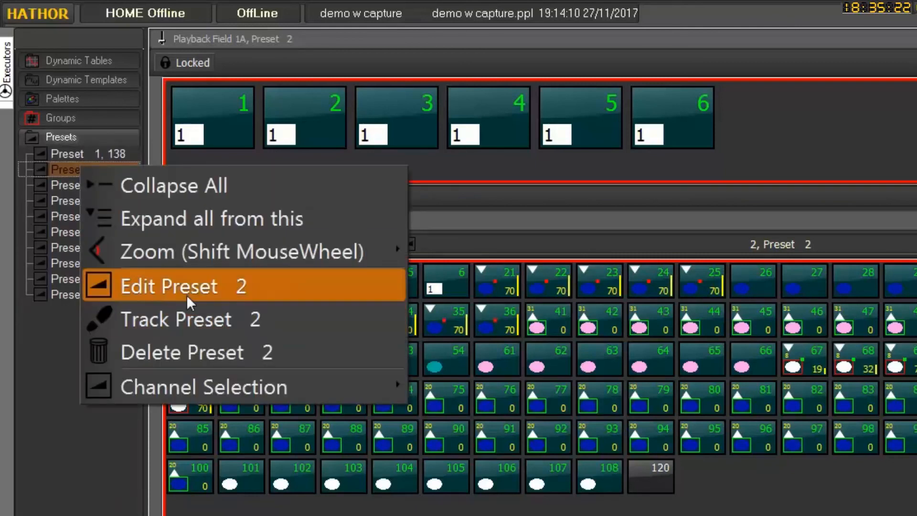
pyautogui.click(72, 136)
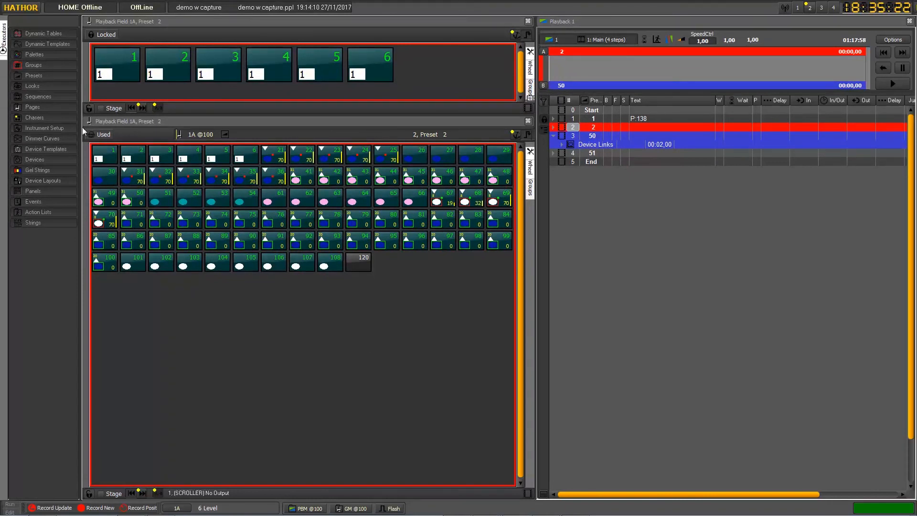
# Store the current screen layout in the Shows folder under the file name trianing
pyautogui.click(30, 10)
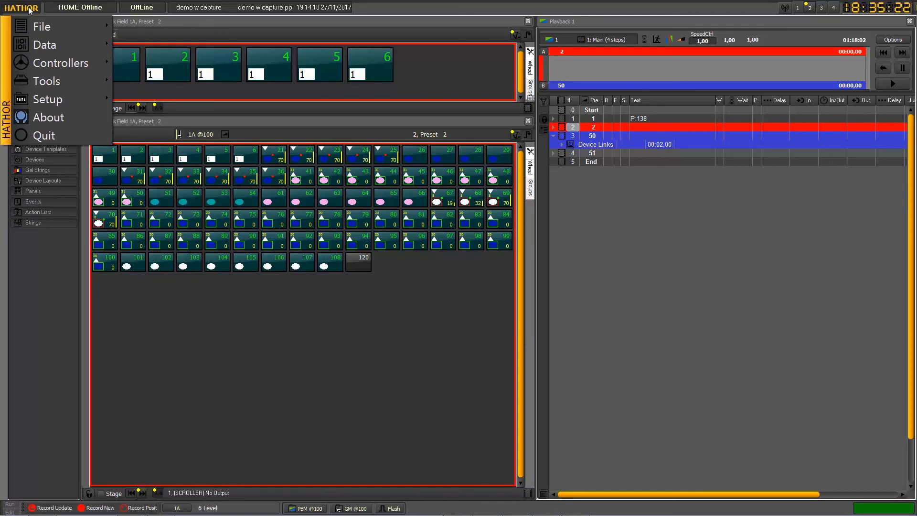
pyautogui.moveTo(60, 100)
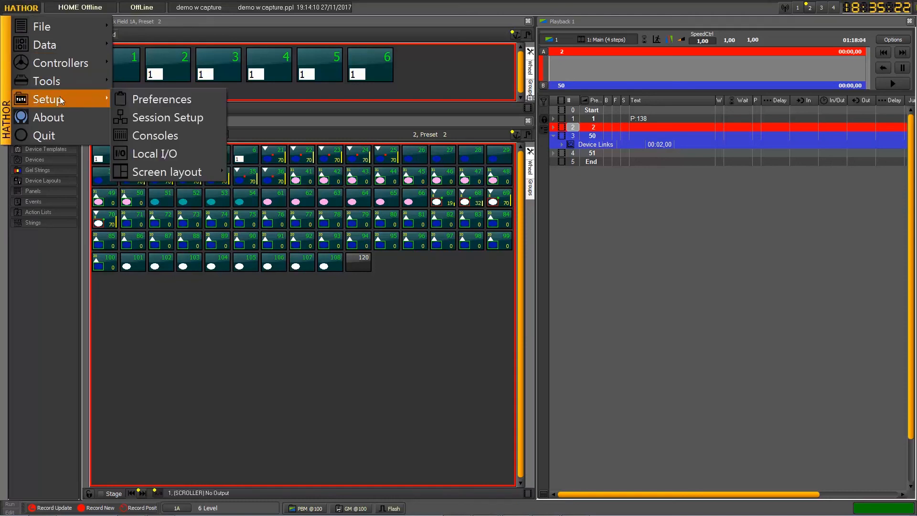
pyautogui.moveTo(167, 174)
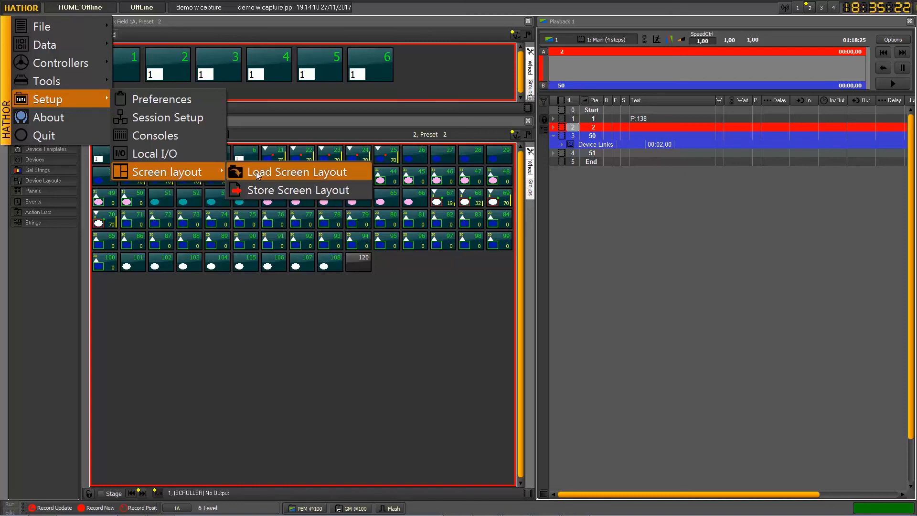
pyautogui.click(302, 194)
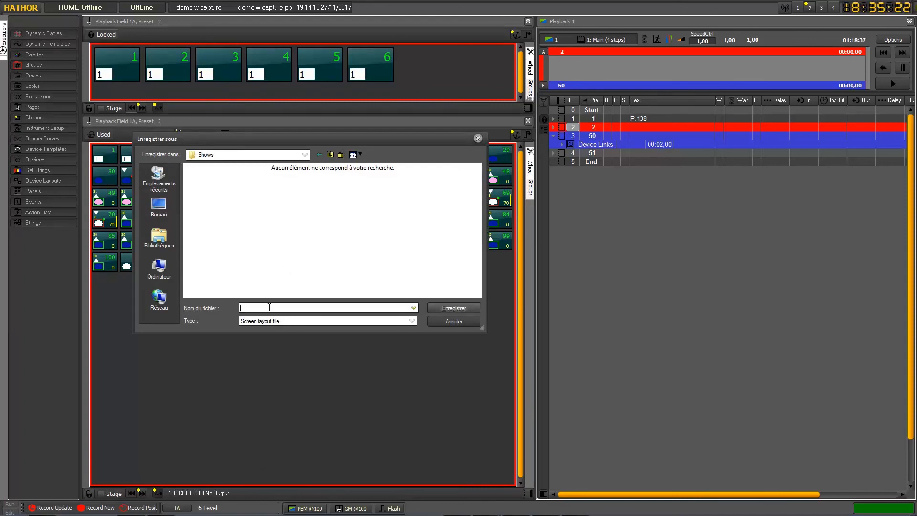
pyautogui.write('trianing')
pyautogui.click(453, 308)
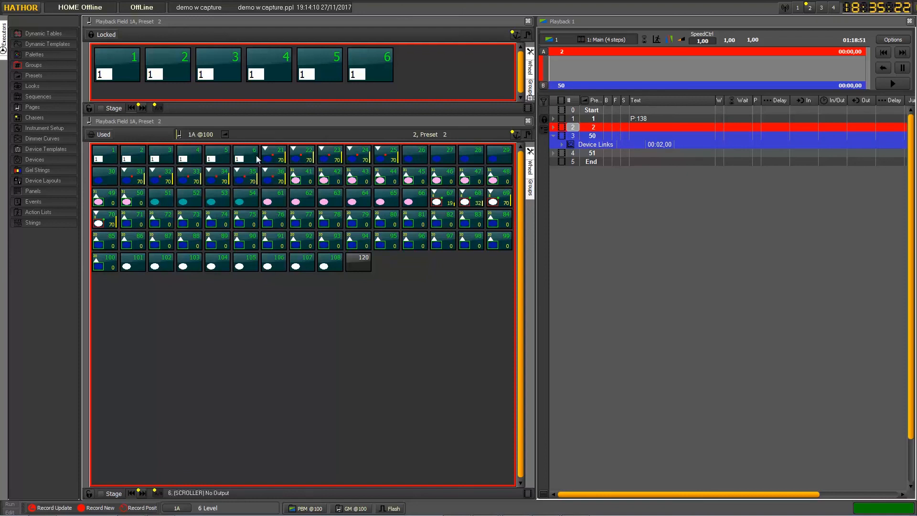
# View the stored files for Load Screen Layout and cancel without loading one
pyautogui.click(27, 10)
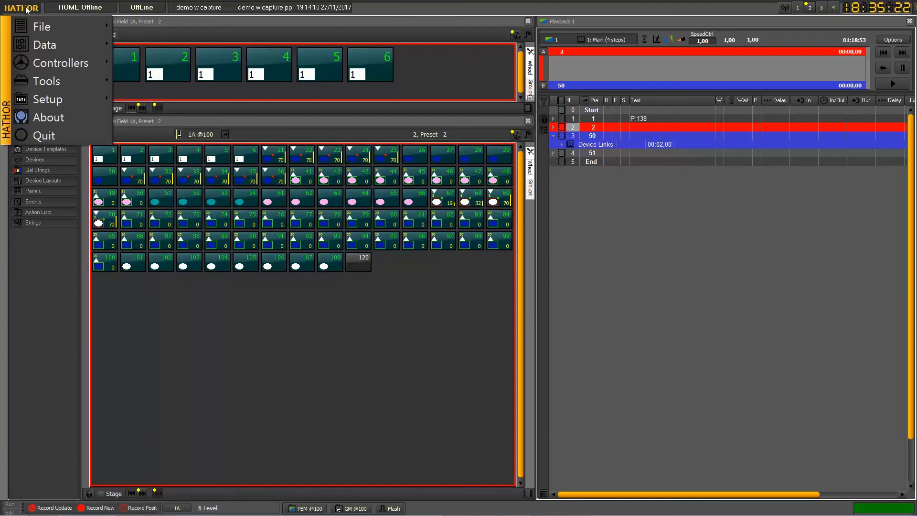
pyautogui.moveTo(53, 98)
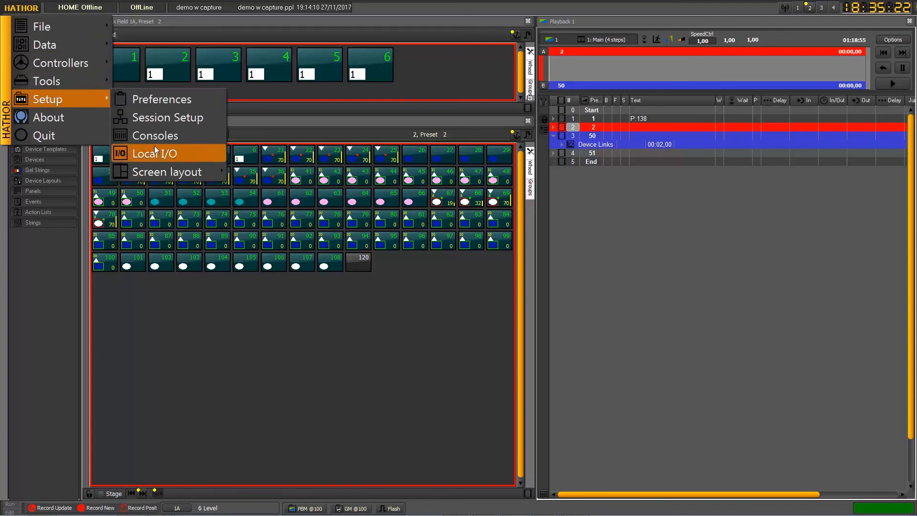
pyautogui.moveTo(153, 175)
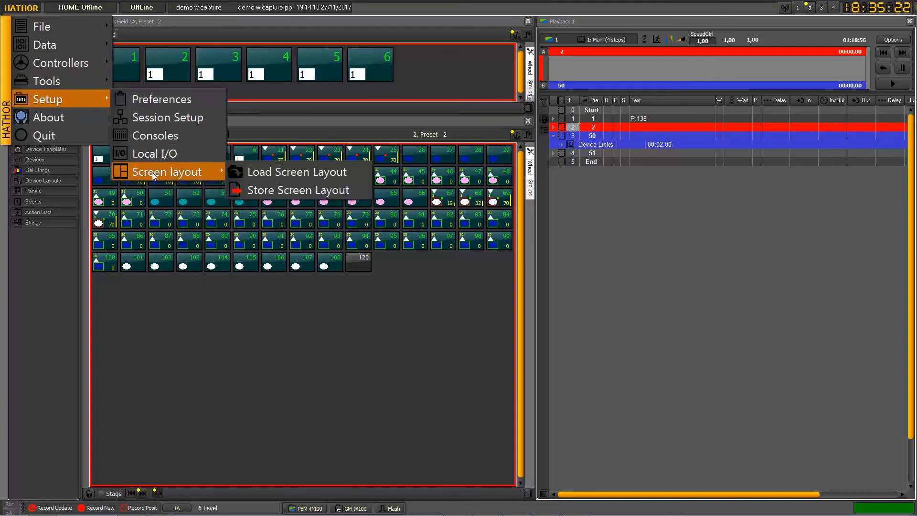
pyautogui.click(287, 171)
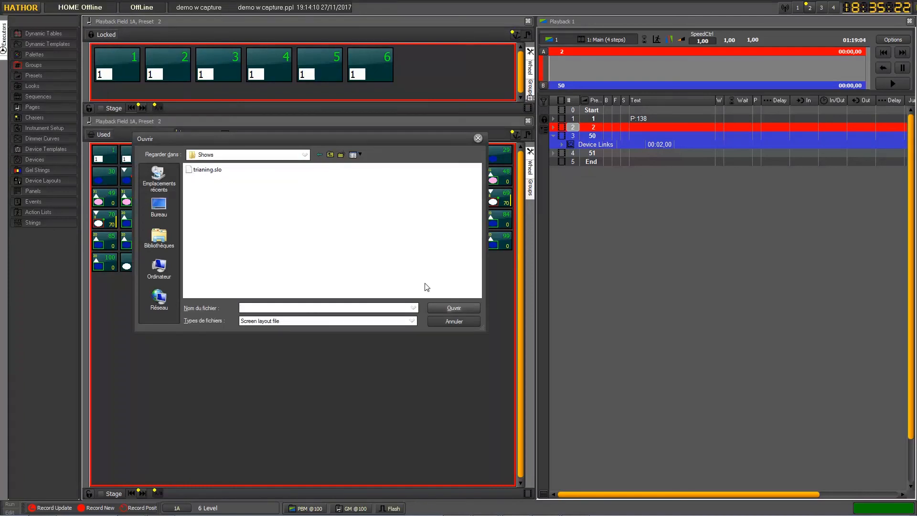
pyautogui.click(445, 321)
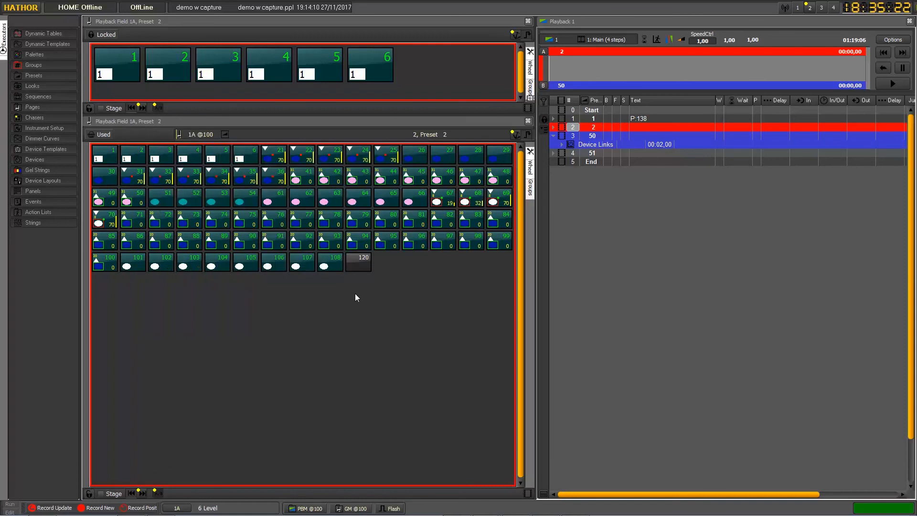